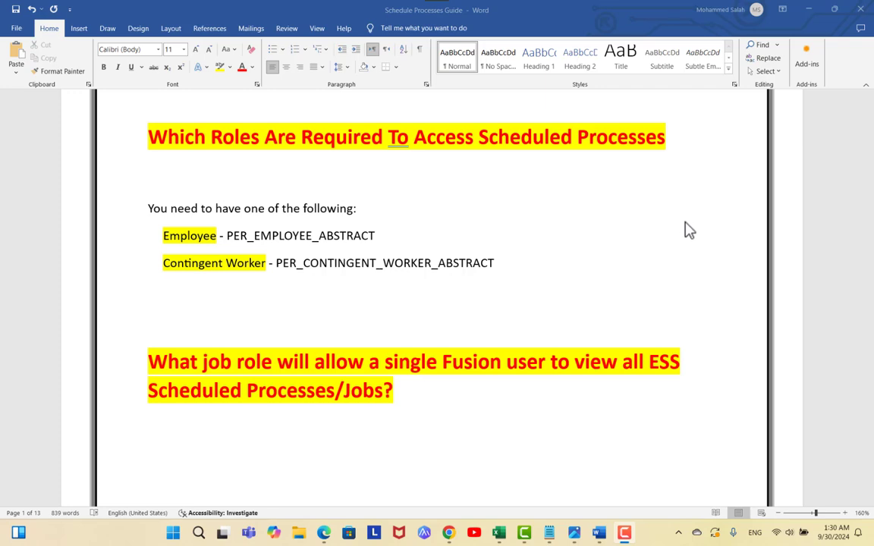
Read the guide's sections on roles for accessing scheduled processes, creating the ESS monitor role, and scheduling or cancelling processes
scroll(689, 230, "down", 5)
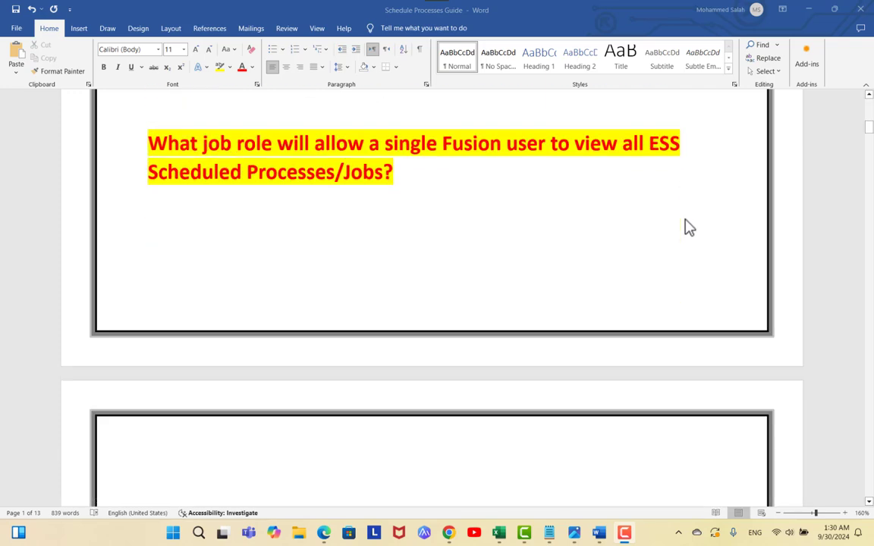
scroll(689, 227, "down", 5)
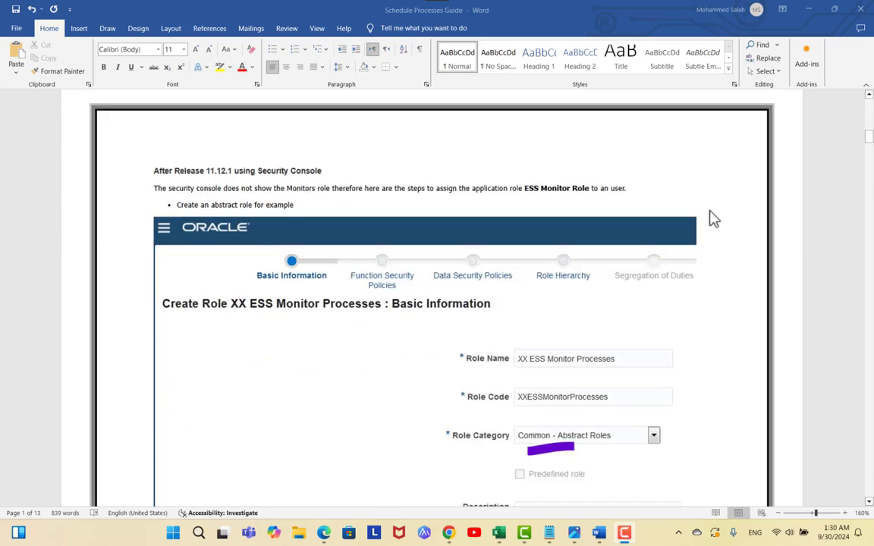
scroll(714, 219, "down", 1)
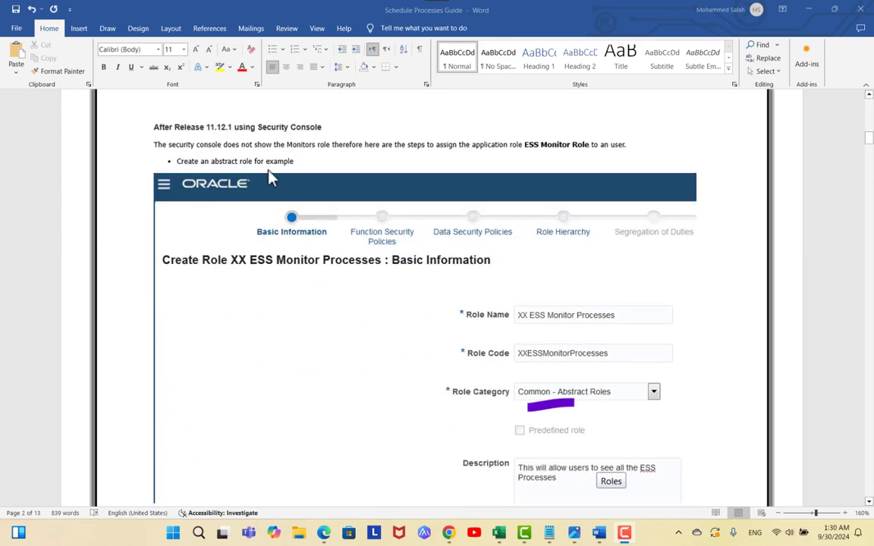
scroll(445, 312, "down", 1)
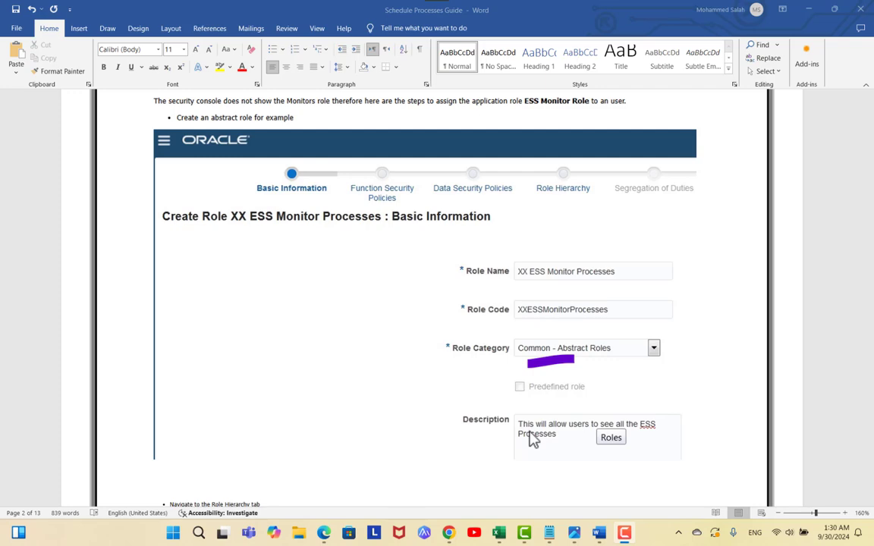
scroll(702, 353, "down", 3)
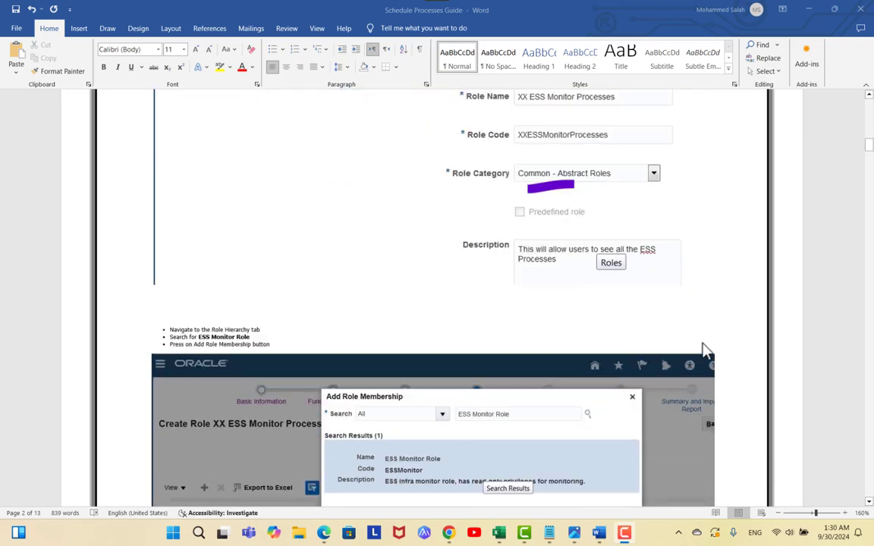
scroll(675, 352, "down", 1)
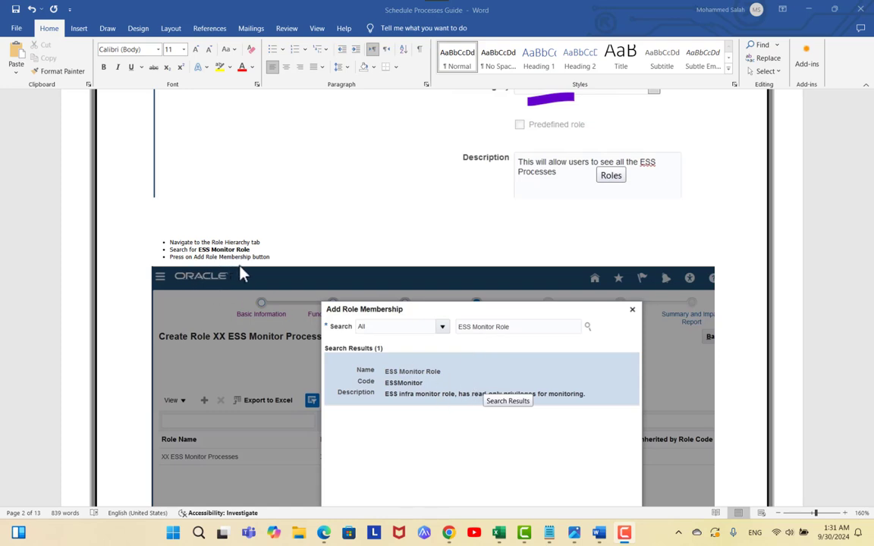
scroll(533, 398, "down", 2)
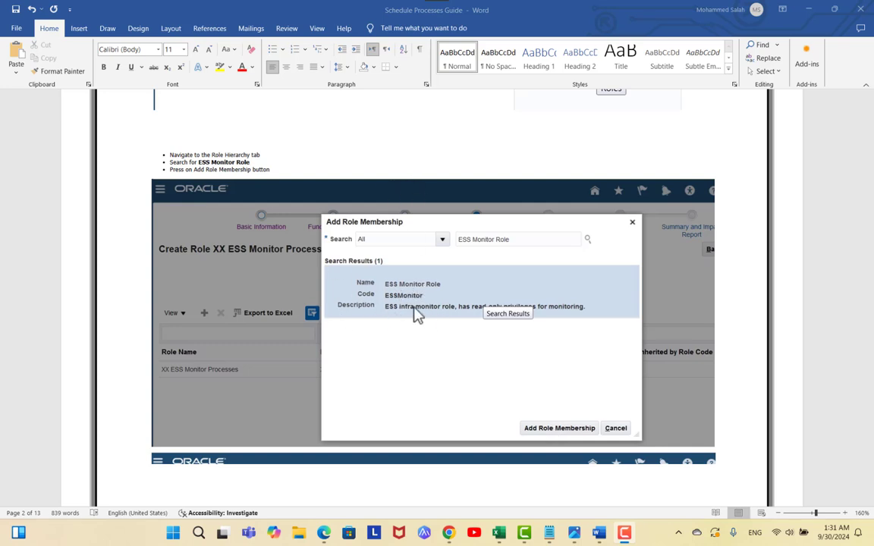
scroll(416, 316, "down", 10)
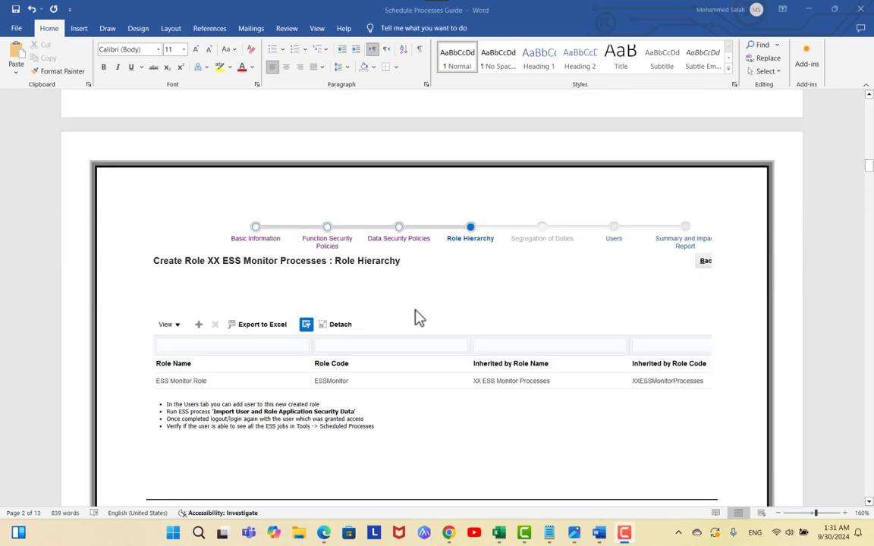
scroll(416, 319, "down", 1)
scroll(418, 359, "up", 1)
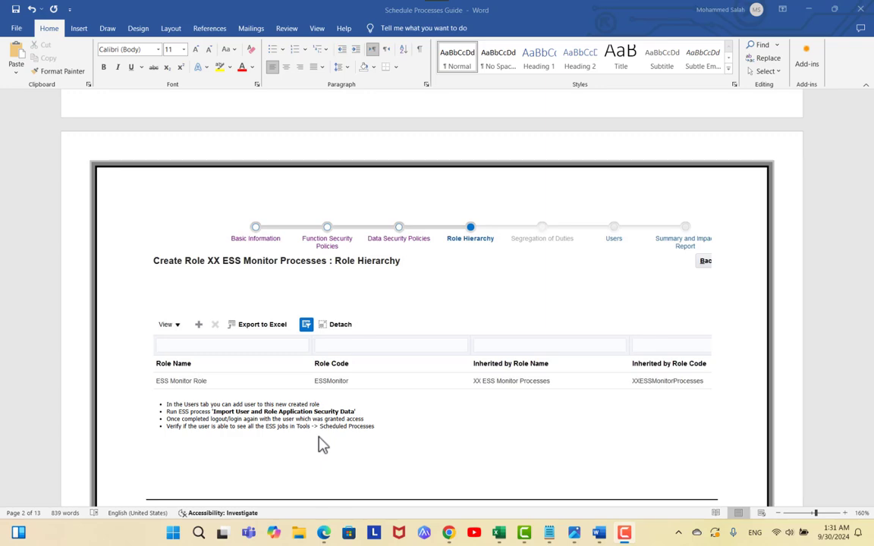
scroll(319, 444, "up", 15)
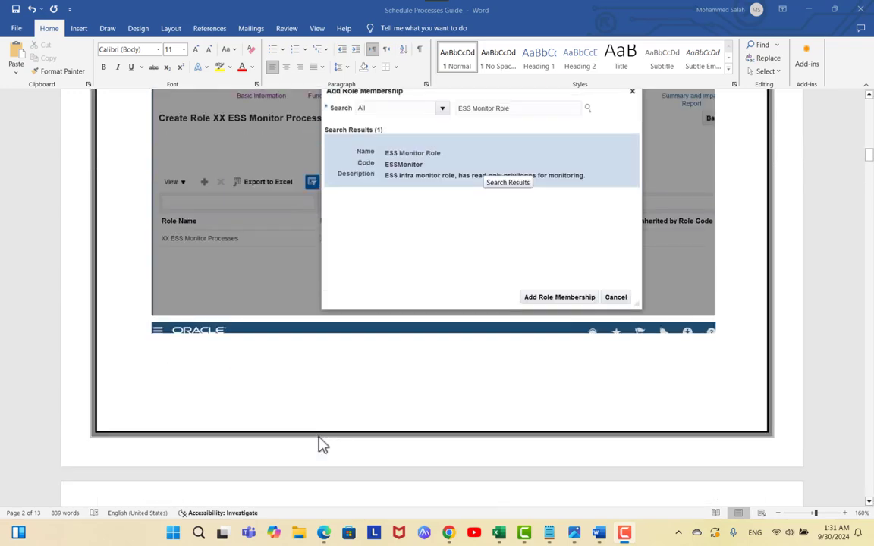
scroll(319, 444, "up", 1)
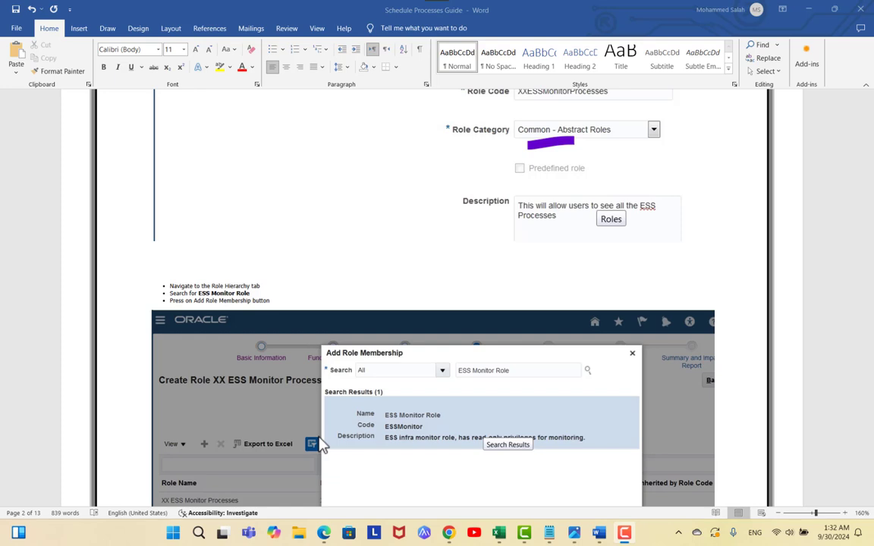
scroll(323, 446, "down", 6)
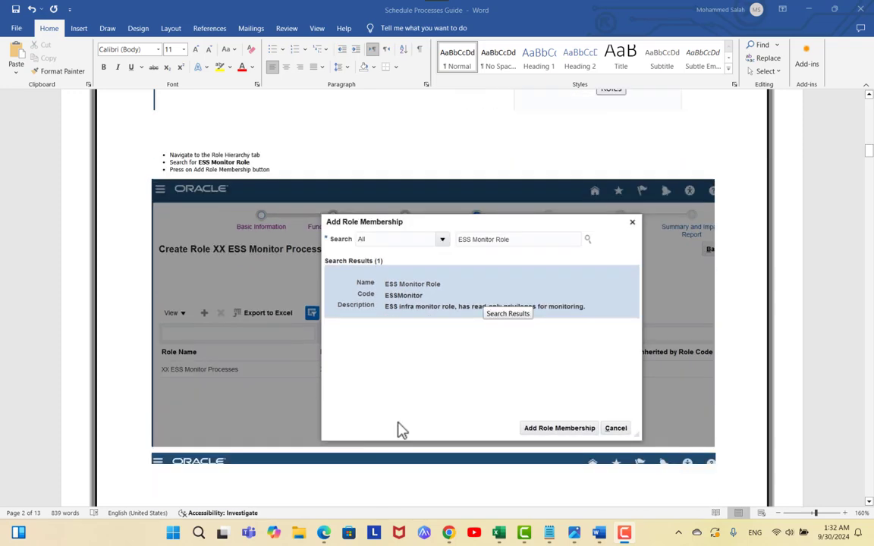
scroll(573, 357, "down", 6)
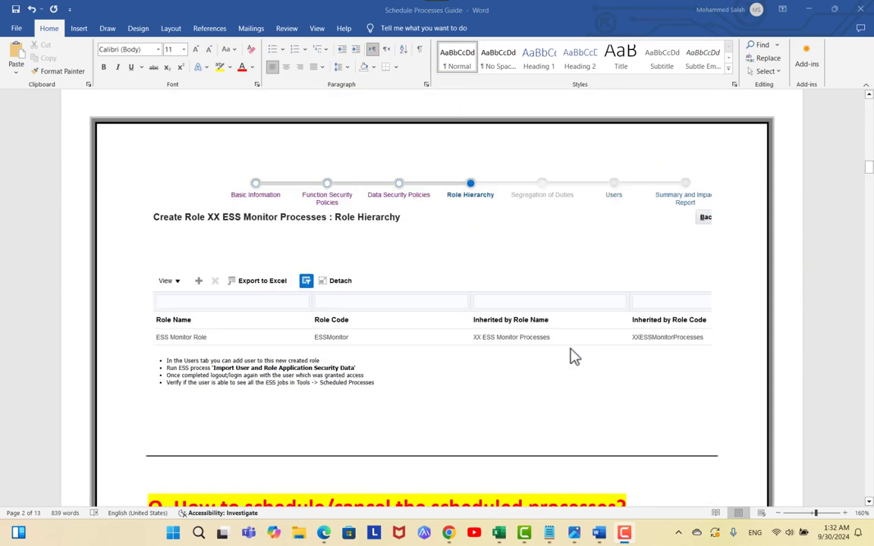
scroll(574, 356, "down", 1)
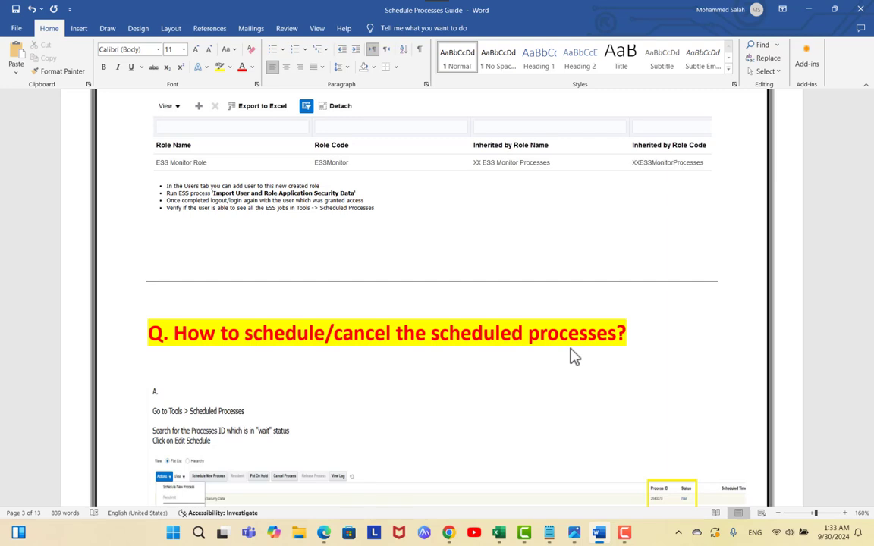
Switch to the Oracle Cloud session in Chrome and open the Scheduled Processes work area from Tools
key("alt+Tab")
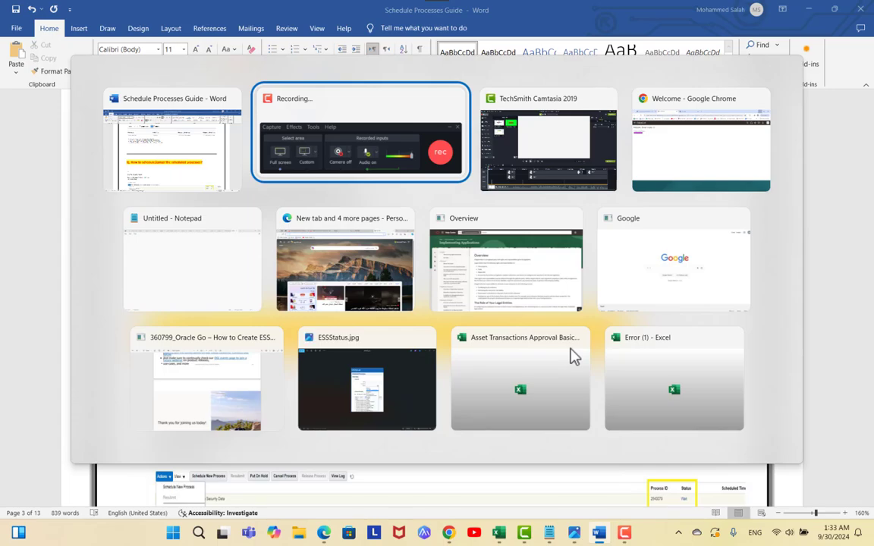
key("Tab")
key("Tab")
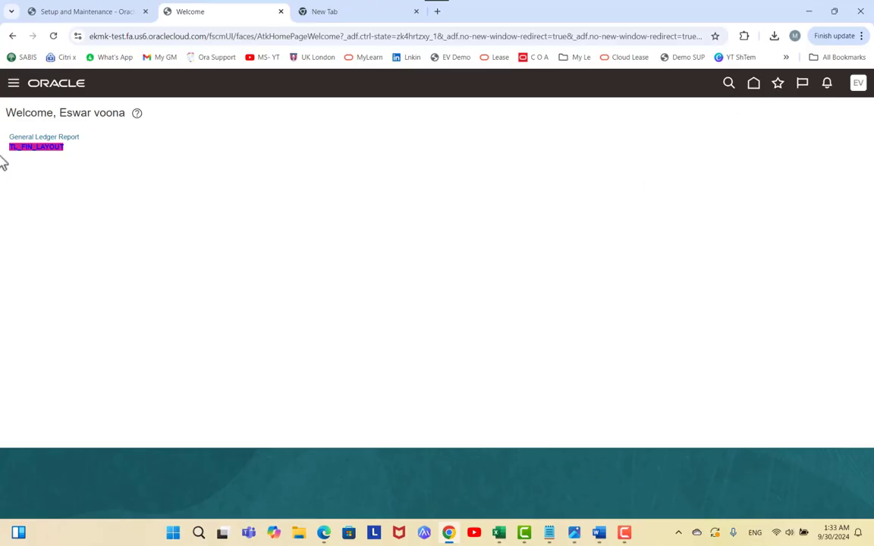
left_click(13, 85)
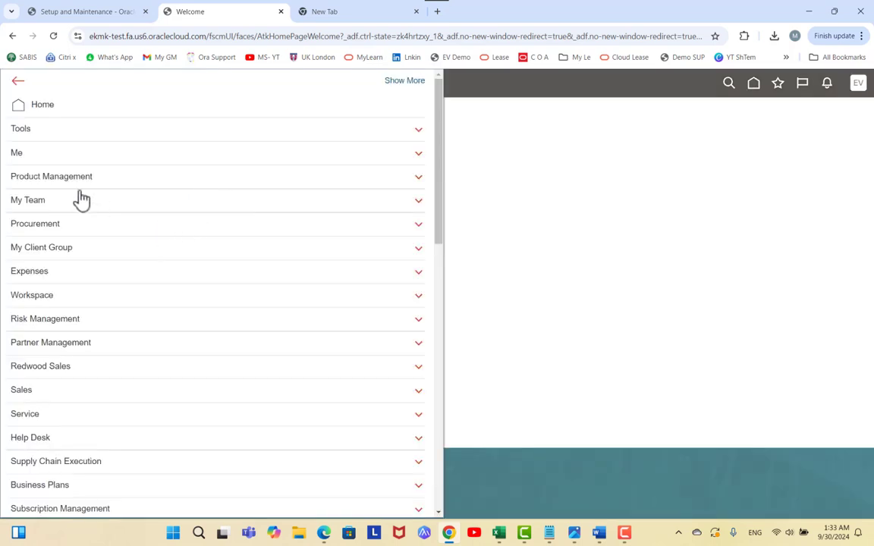
left_click(25, 130)
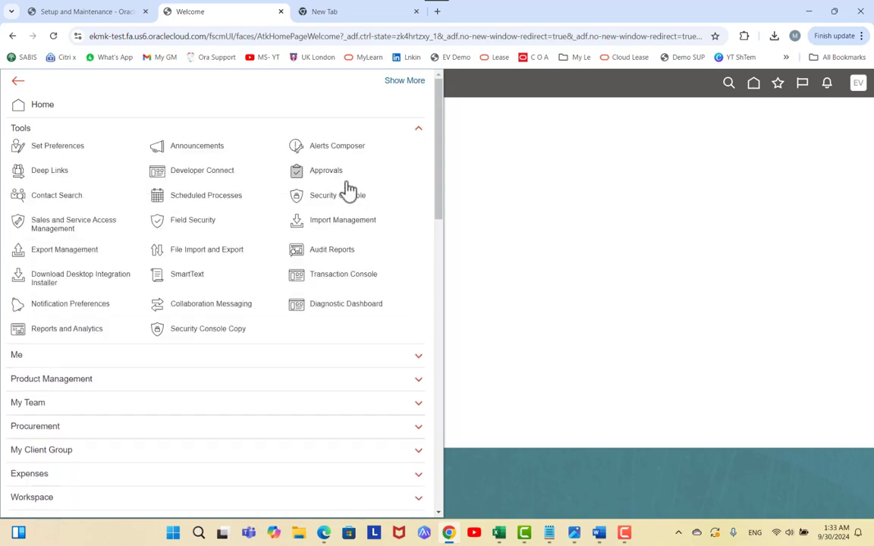
left_click(203, 198)
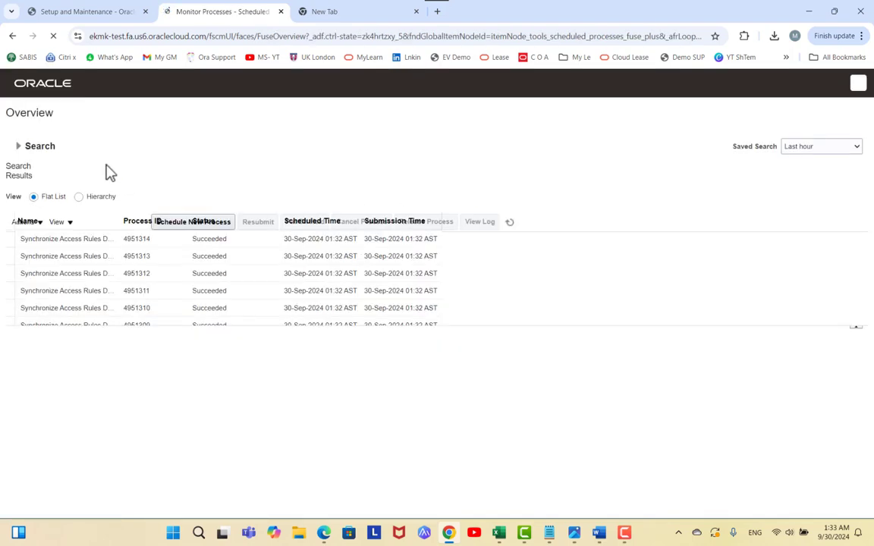
Expand the process search criteria and examine the available Status filters and Saved Search time ranges
left_click(25, 149)
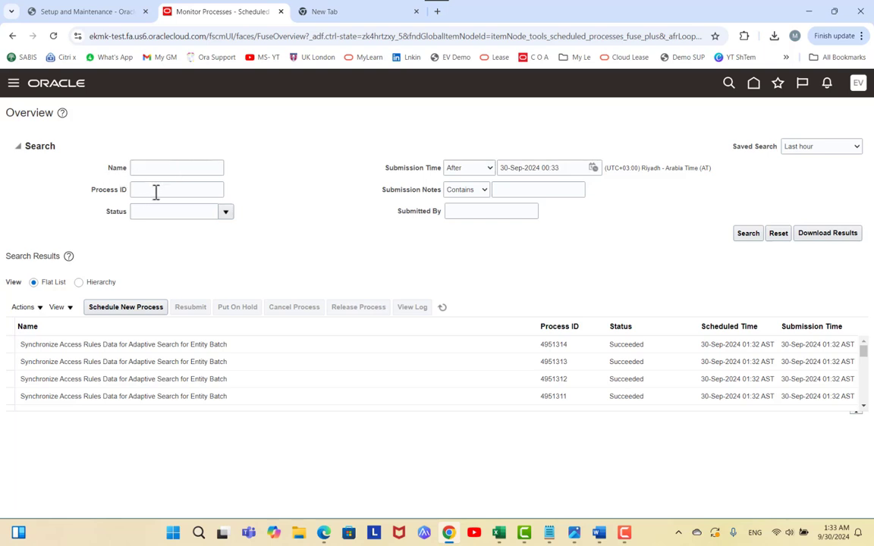
left_click(226, 212)
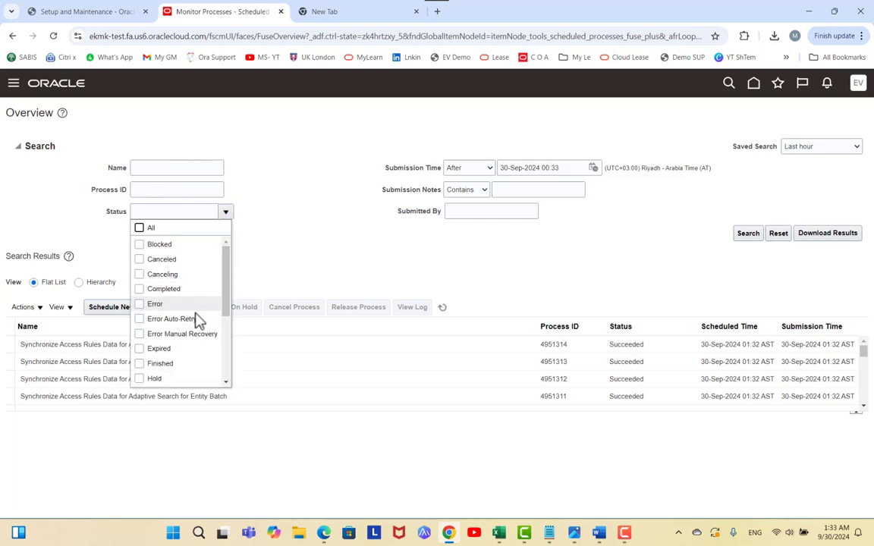
left_click(287, 250)
left_click(488, 212)
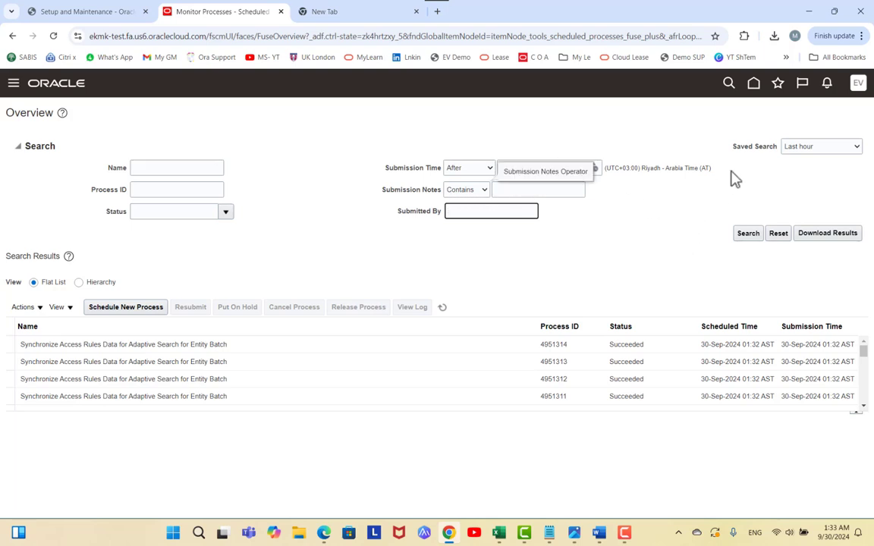
left_click(809, 148)
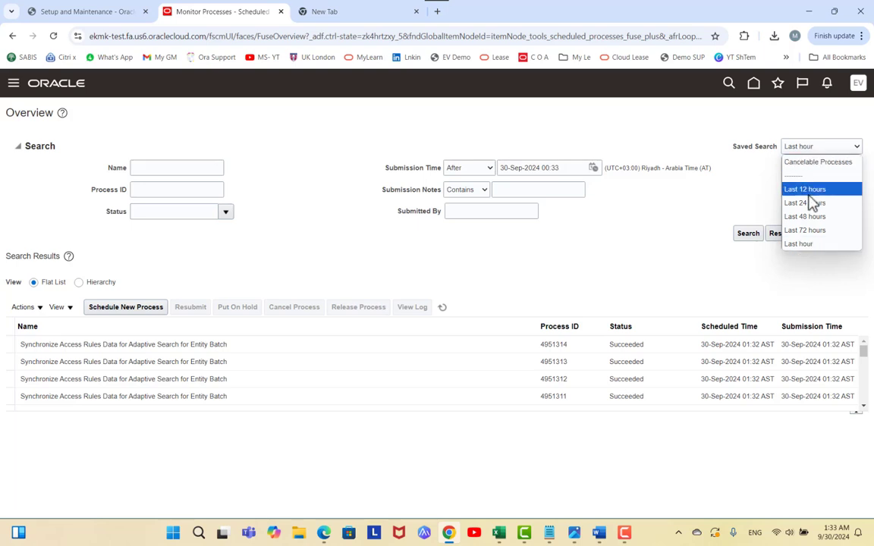
left_click(634, 235)
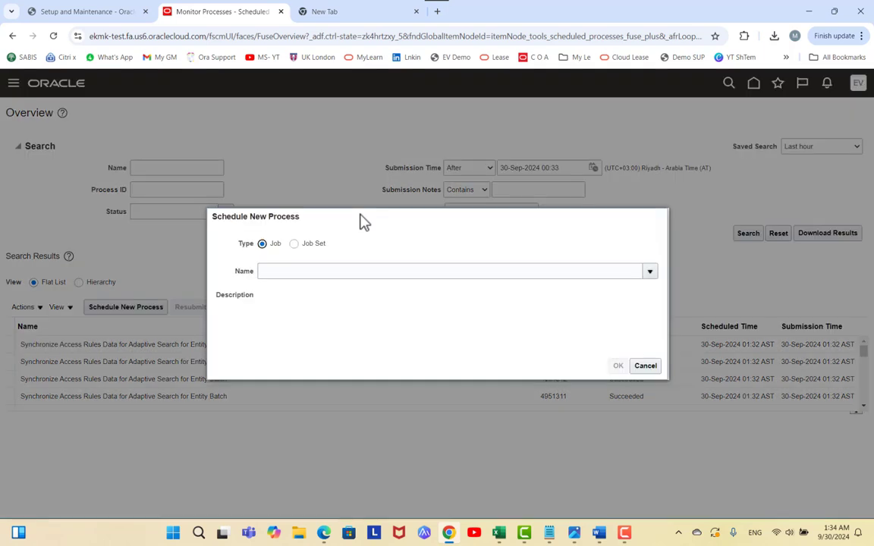
Search the job names for "create" and choose Create Accounting as the new process to schedule
left_click(366, 272)
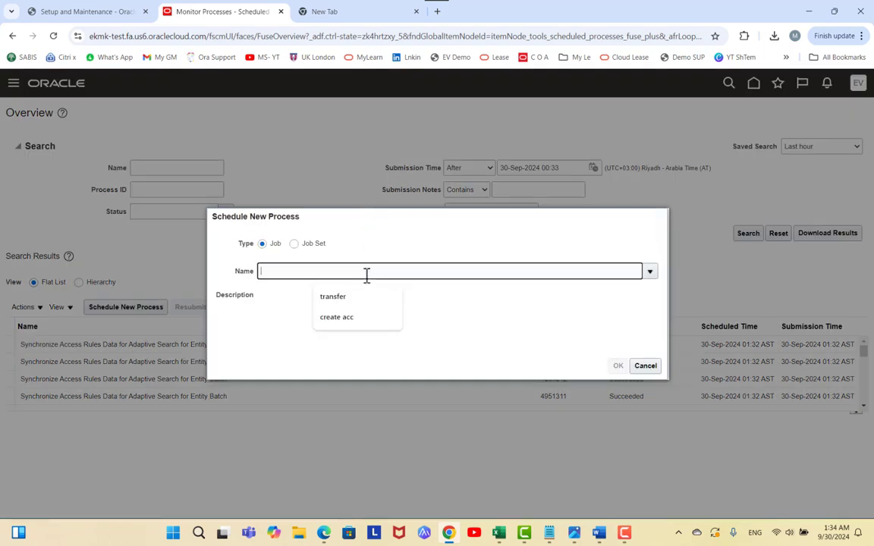
type("create")
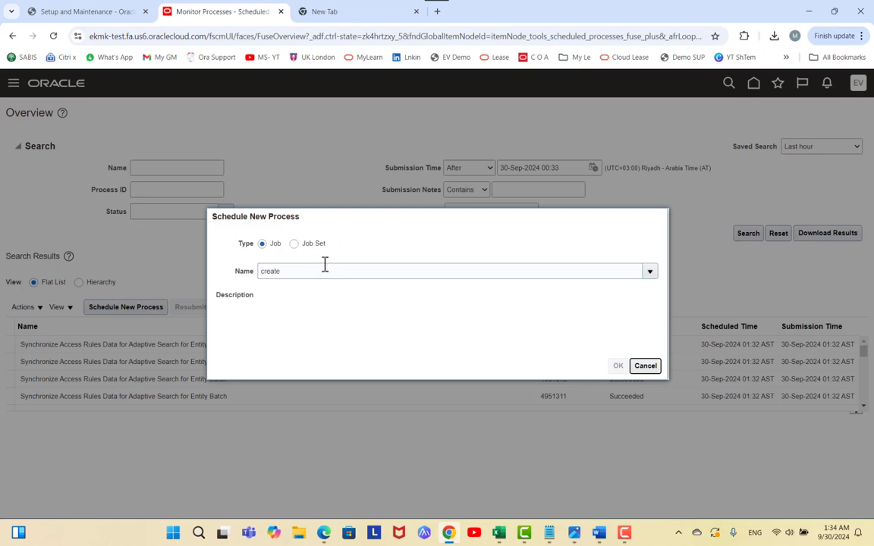
left_click(296, 229)
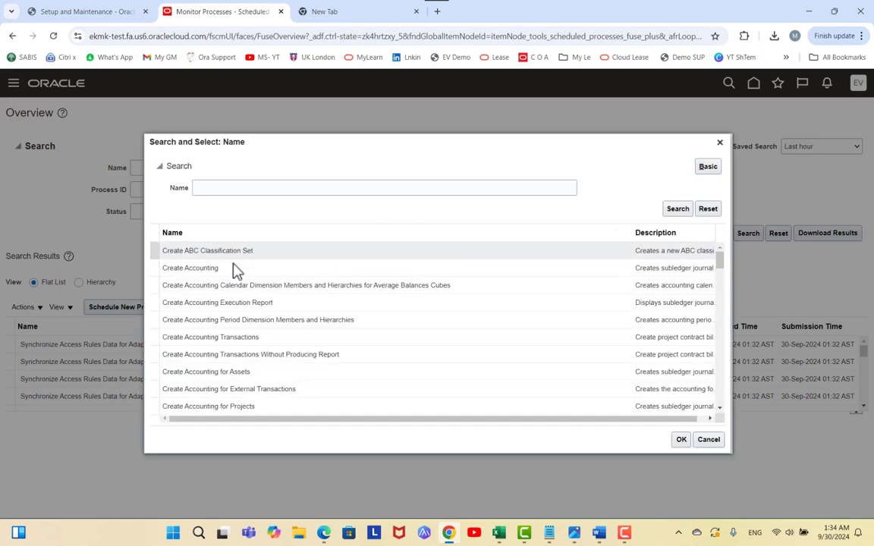
left_click(679, 437)
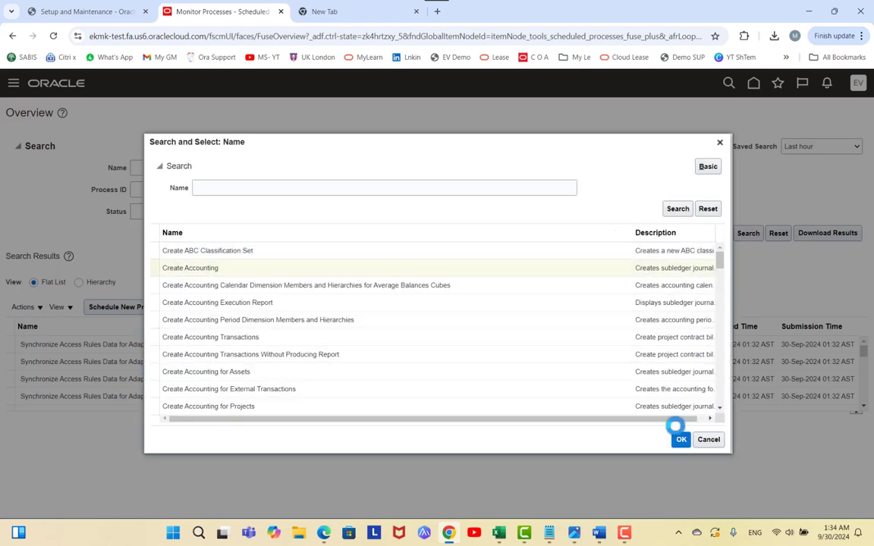
left_click(617, 365)
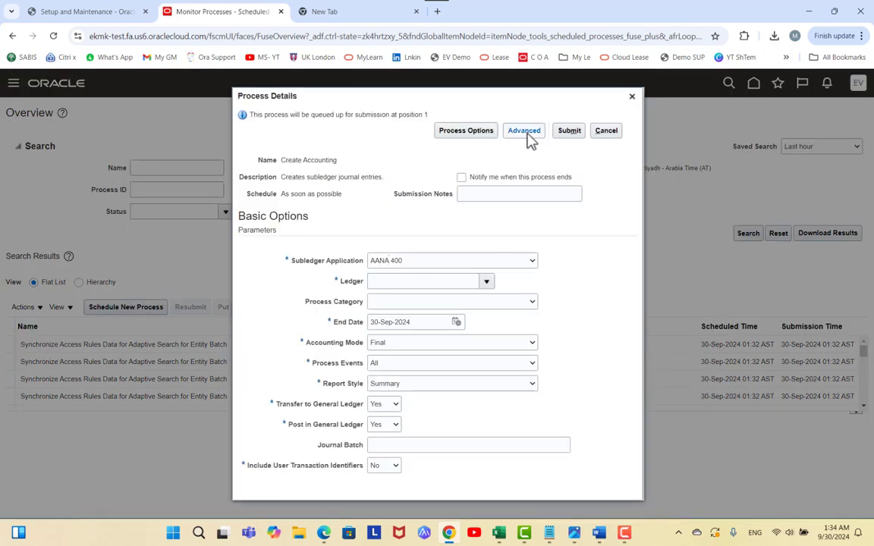
Check the process options without changing them, and set the Create Accounting ledger to IIKFC_PL
left_click(476, 133)
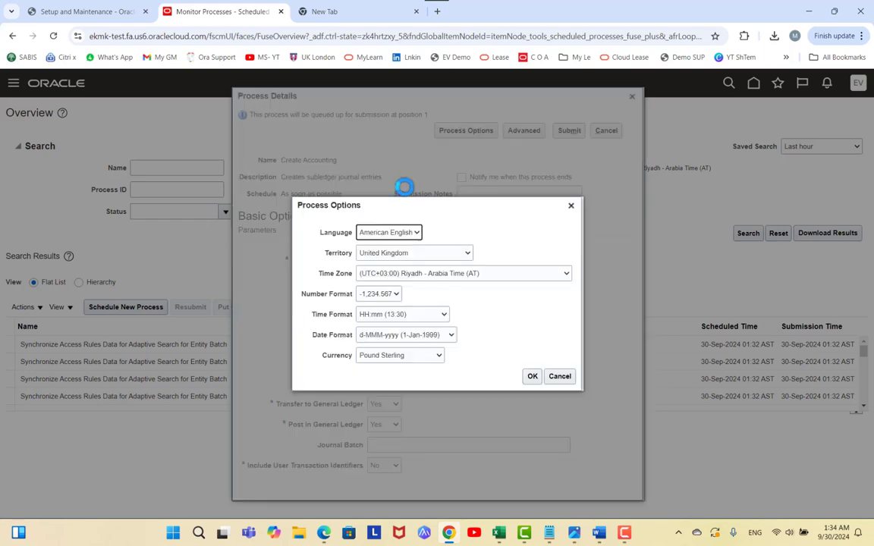
left_click(557, 377)
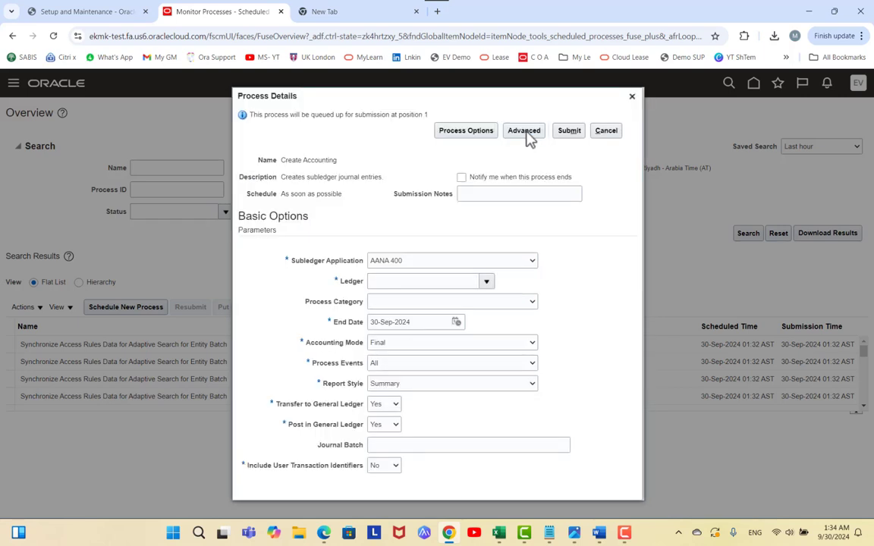
left_click(488, 281)
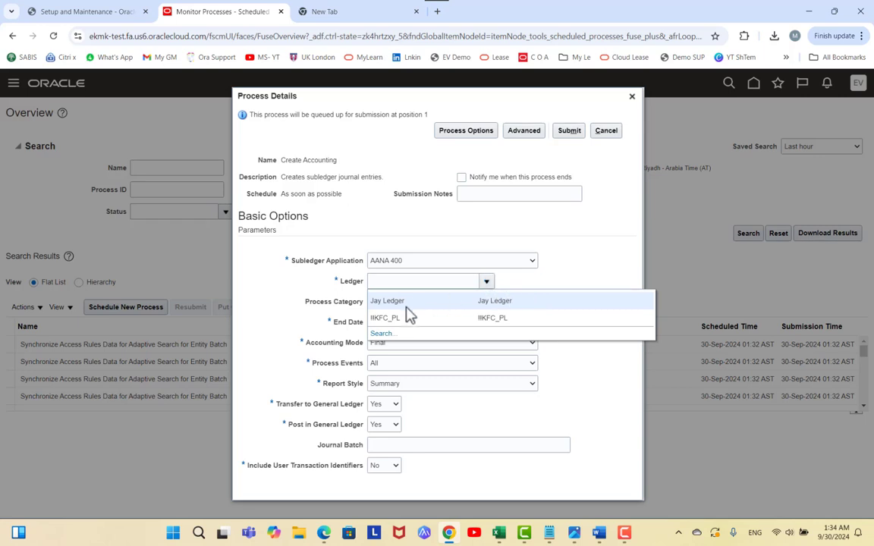
left_click(406, 312)
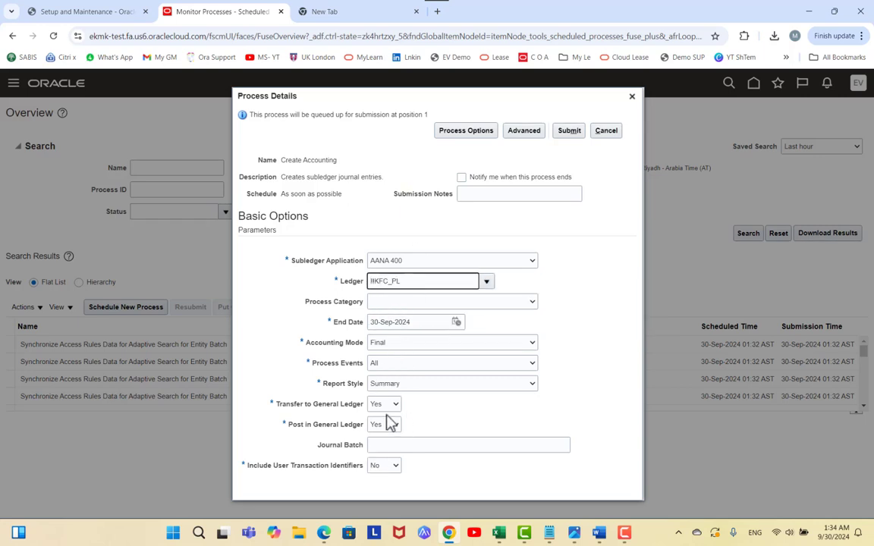
Open the advanced options for Create Accounting and set it to run using a schedule
left_click(529, 135)
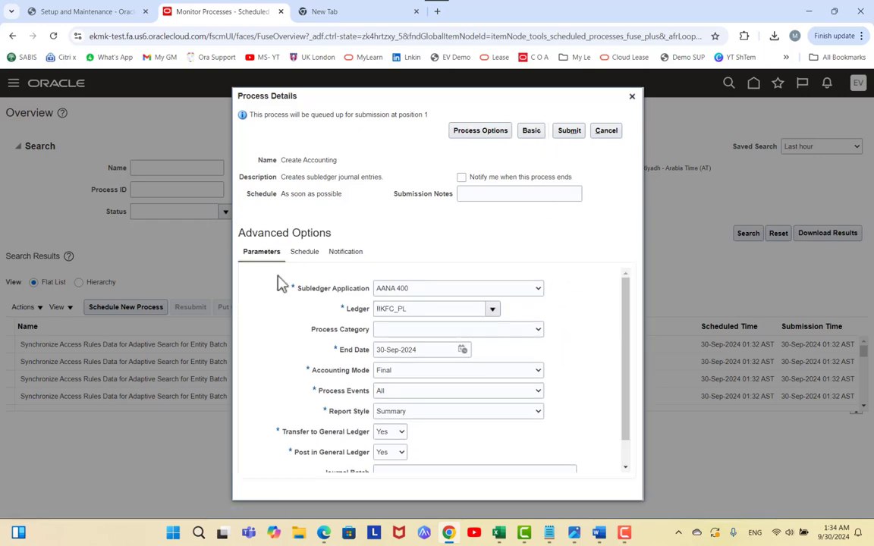
left_click(303, 252)
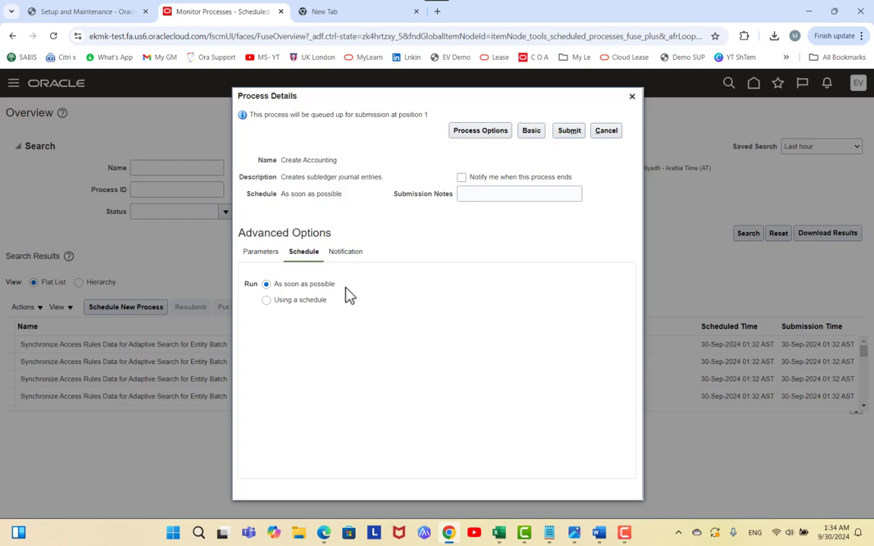
left_click(299, 302)
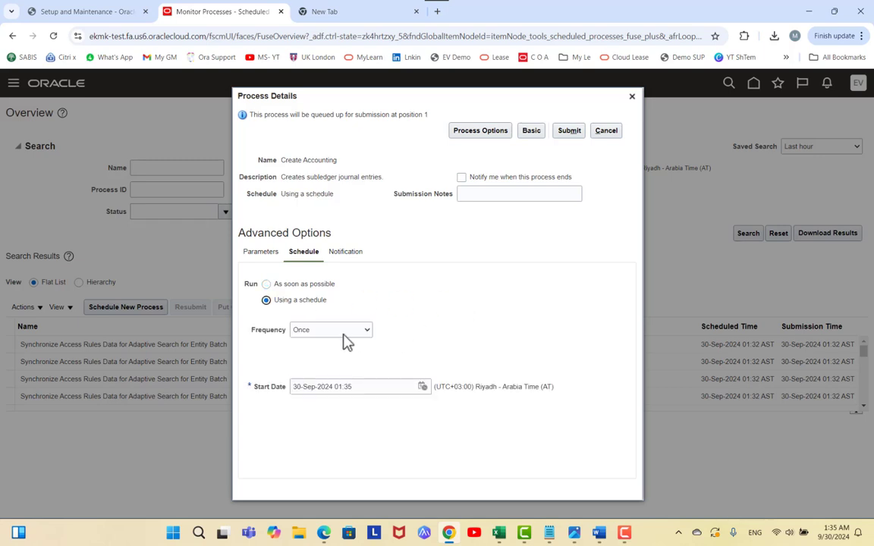
Set the schedule frequency to Hourly/Minute with 0 hours and 30 minutes between runs
left_click(343, 334)
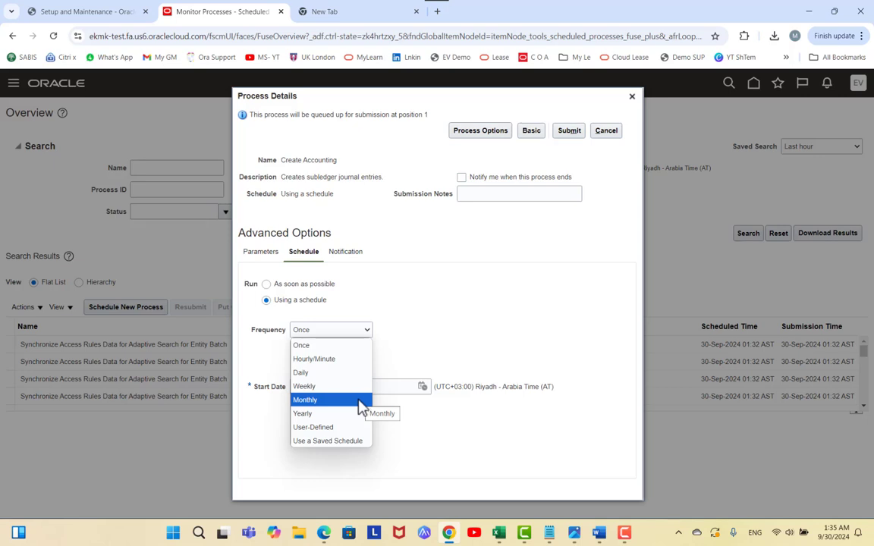
left_click(343, 360)
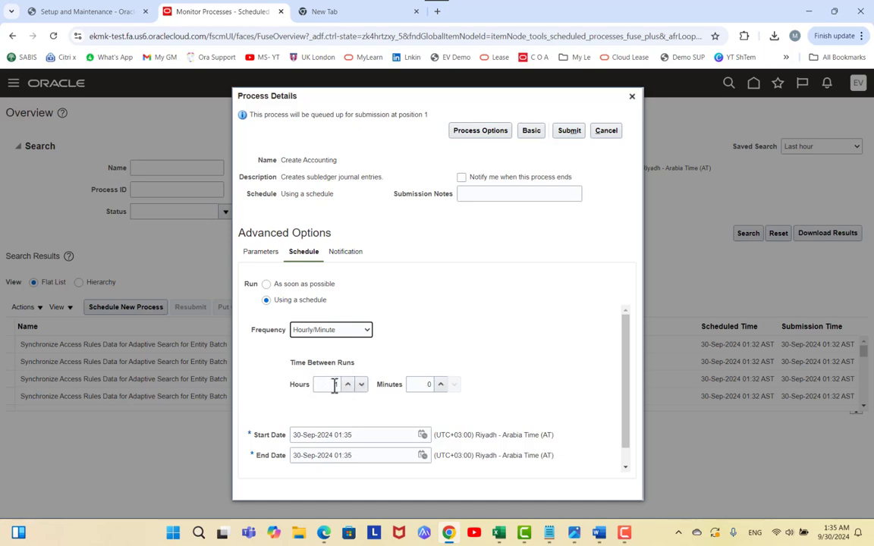
left_click(334, 386)
type("0")
key("Tab")
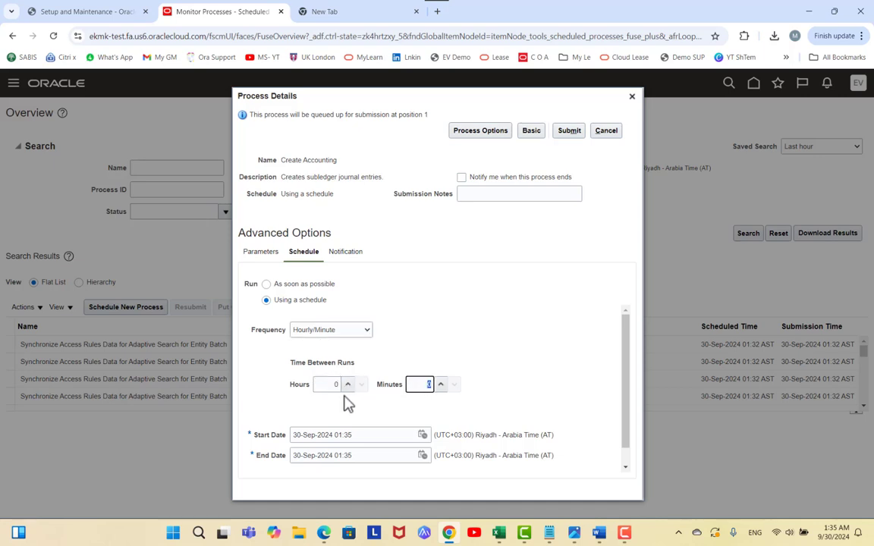
type("30")
Change the time between runs to 4 hours and 0 minutes
left_click(327, 385)
type("4")
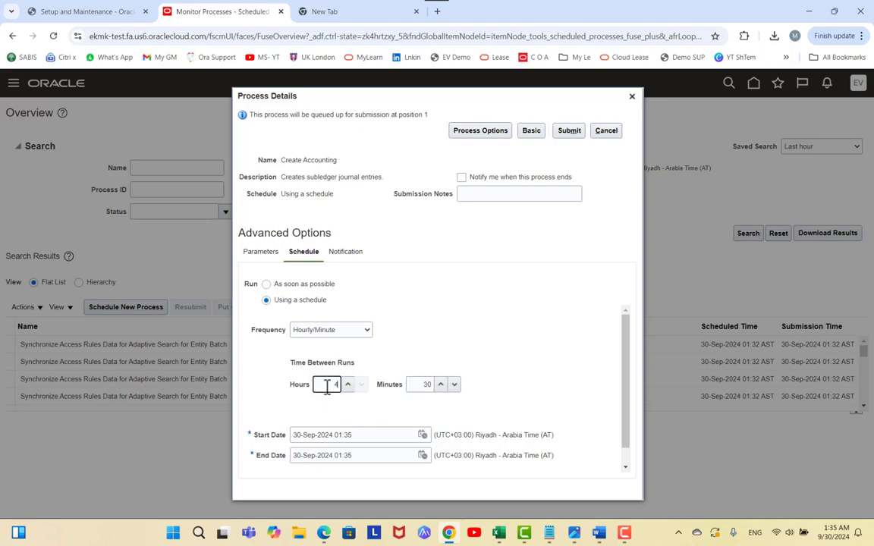
key("Tab")
key("BackSpace")
type("0")
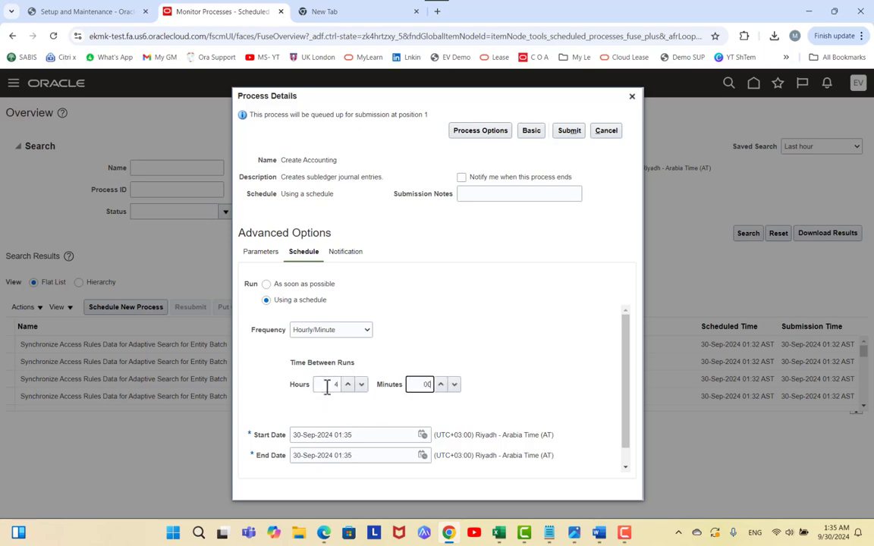
key("Tab")
left_click(350, 383)
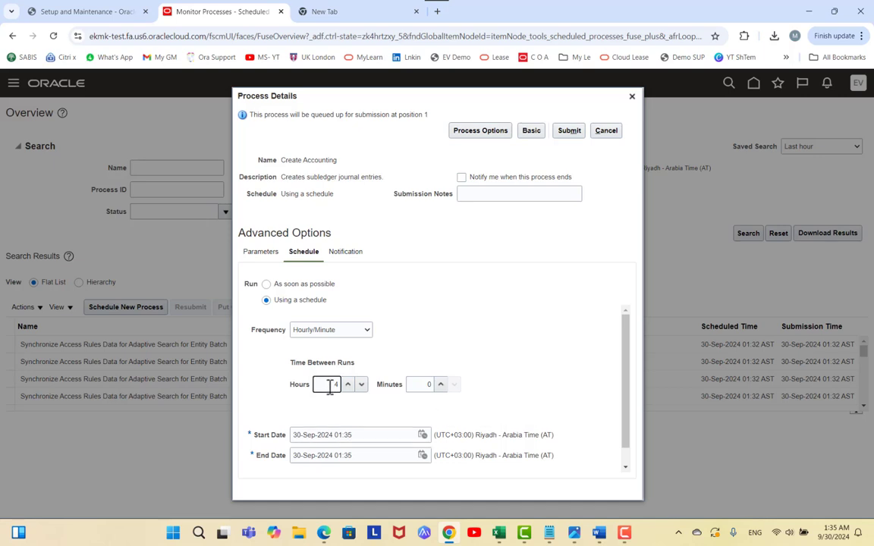
Set the schedule frequency to Daily and the start date to 30-Sep-2024 01:40
left_click(328, 335)
left_click(326, 374)
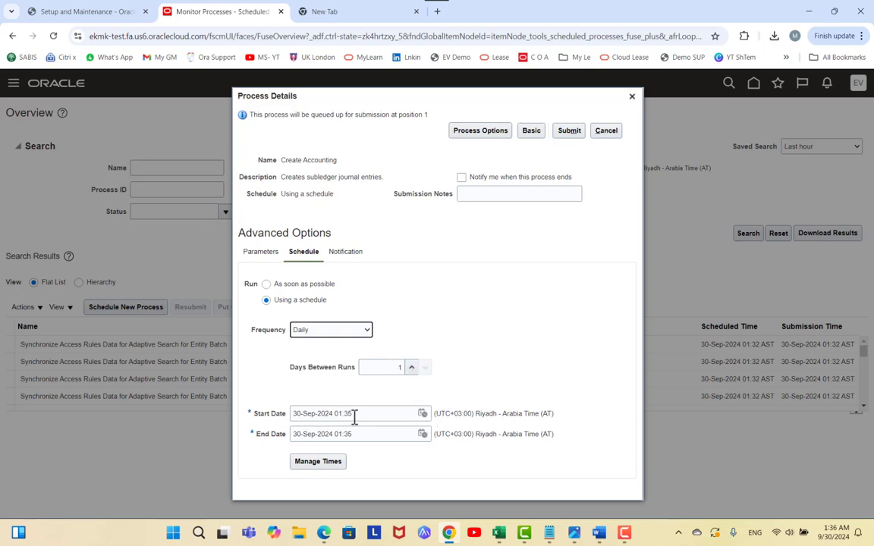
left_click(422, 414)
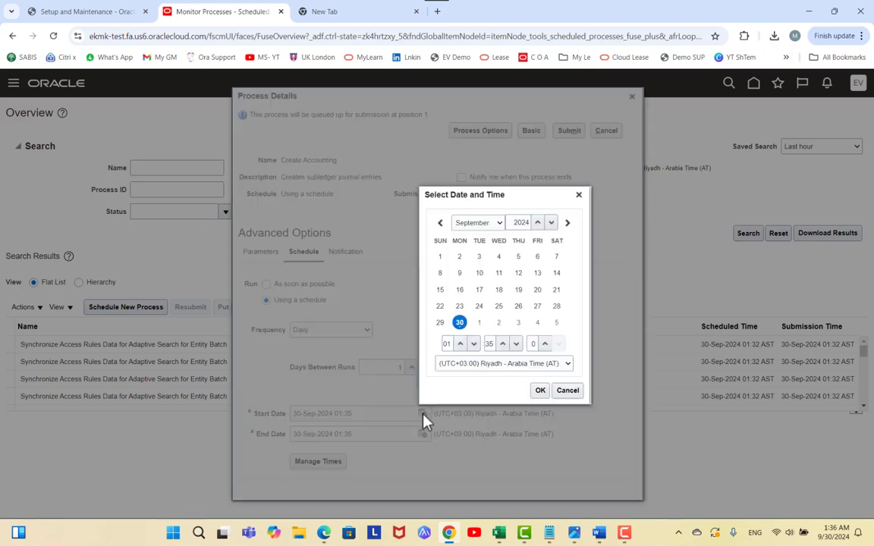
left_click(503, 345)
left_click(503, 345)
left_click(504, 346)
left_click(503, 345)
left_click(503, 345)
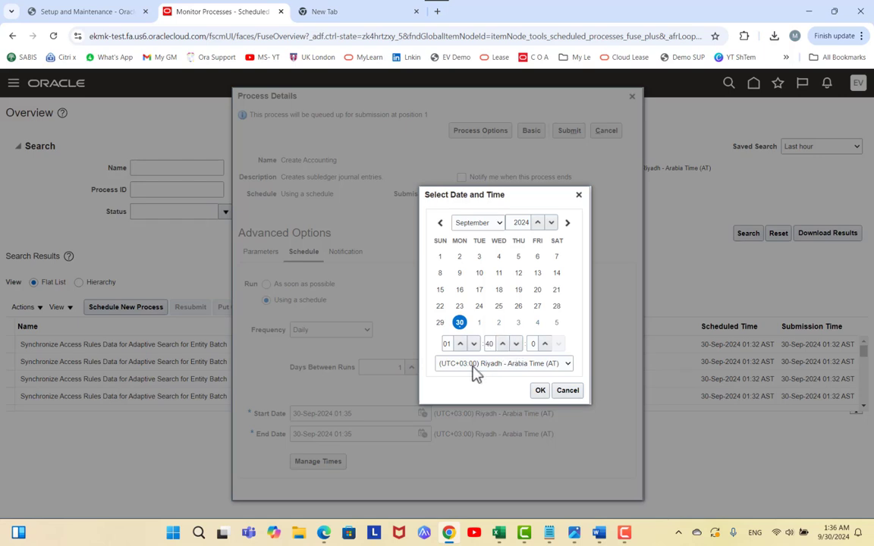
left_click(540, 390)
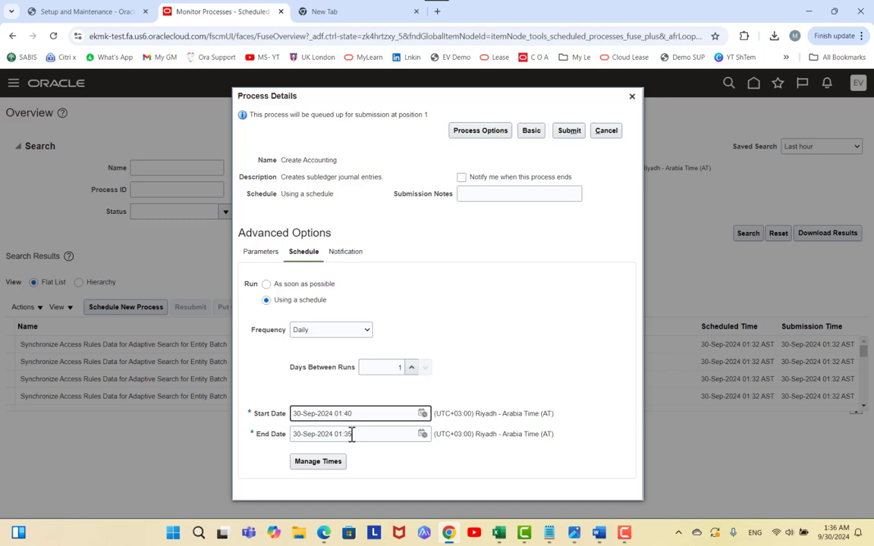
Set the schedule's end date to 31-Oct-2024 01:35
left_click(423, 434)
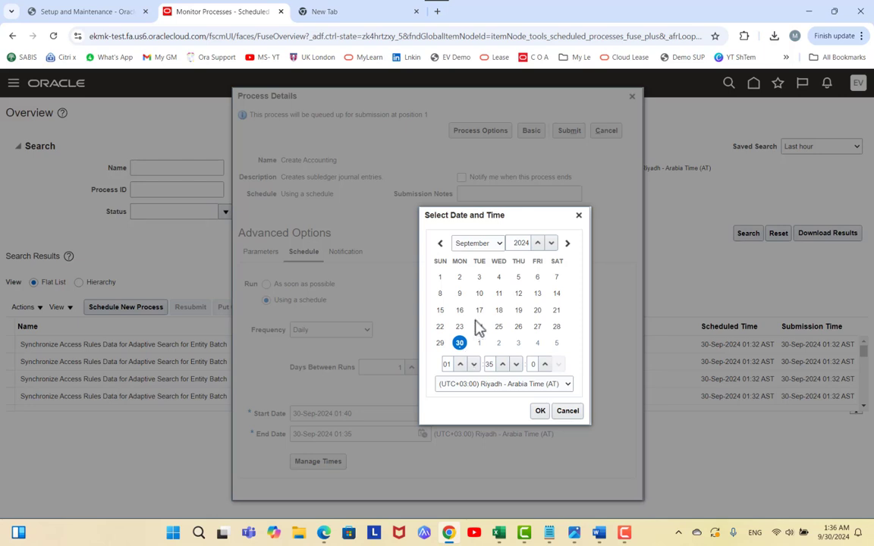
left_click(499, 244)
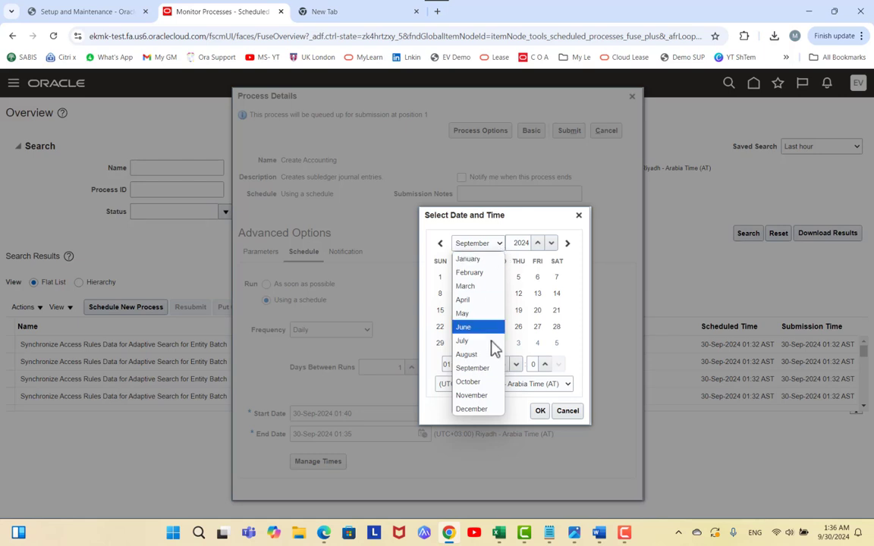
left_click(468, 382)
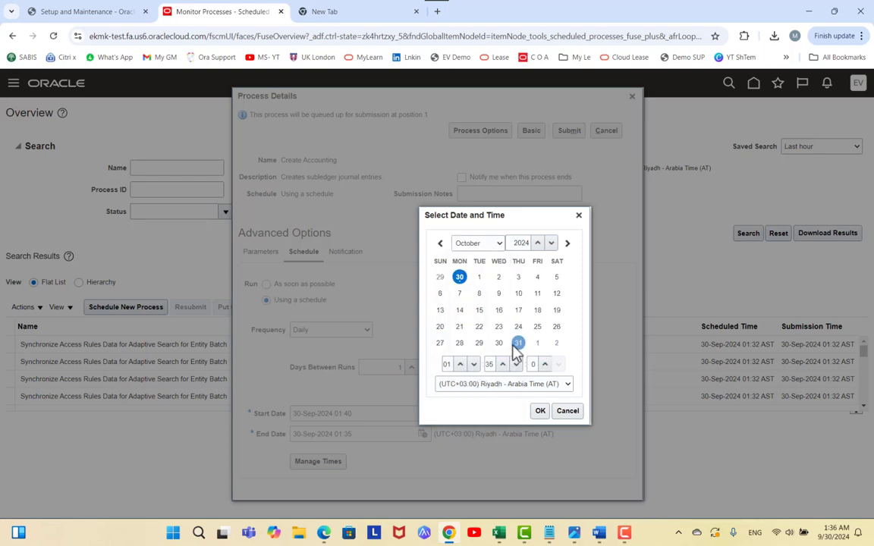
left_click(519, 343)
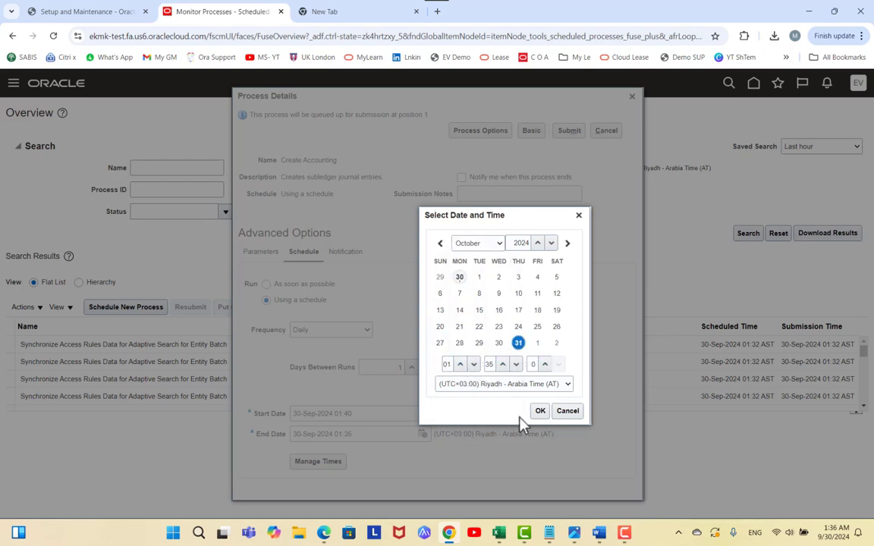
left_click(540, 411)
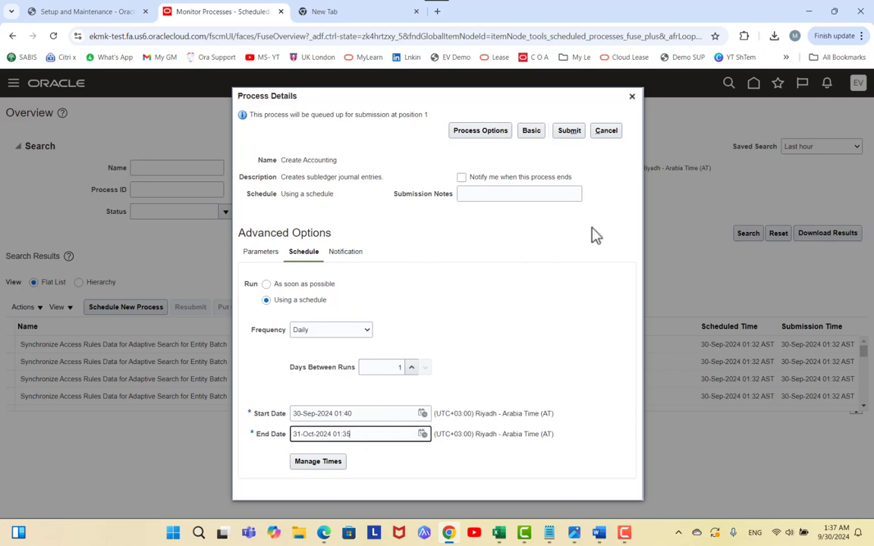
Submit the scheduled Create Accounting process, copy its process ID and dismiss the confirmation
left_click(571, 138)
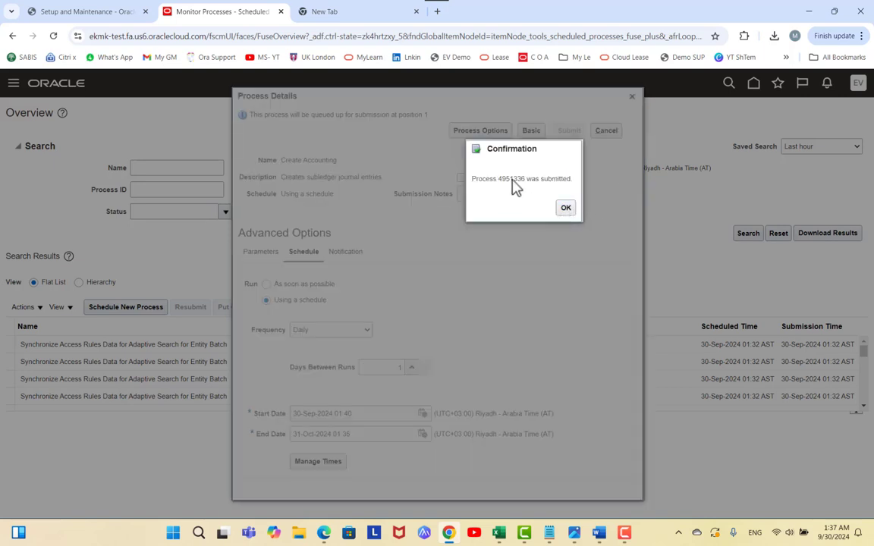
double_click(511, 180)
right_click(513, 187)
left_click(543, 199)
left_click(568, 209)
Search the processes by the copied process ID and select the Create Accounting entry to view its details
left_click(169, 192)
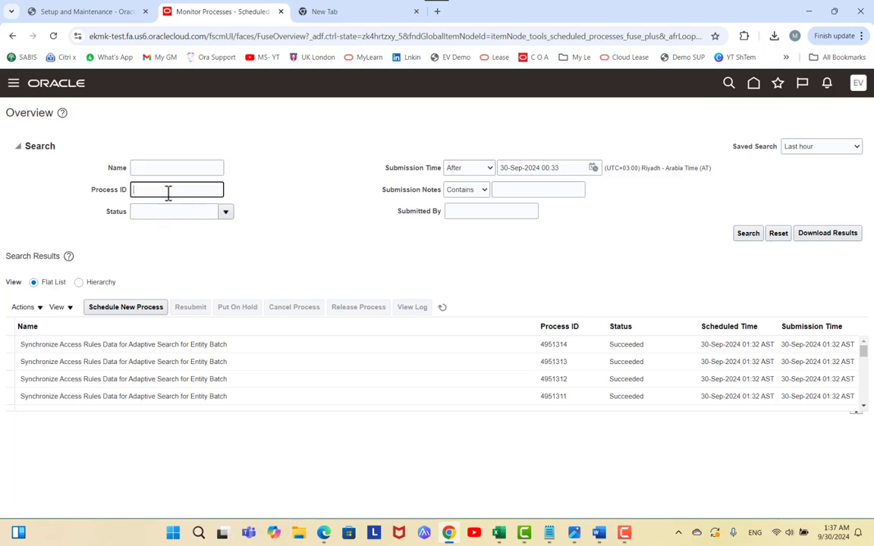
key("ctrl+v")
key("Return")
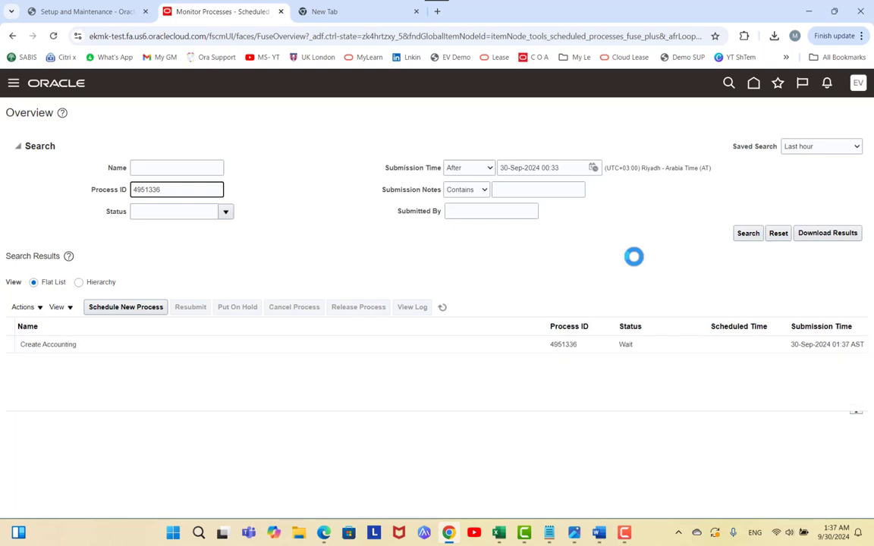
left_click(624, 343)
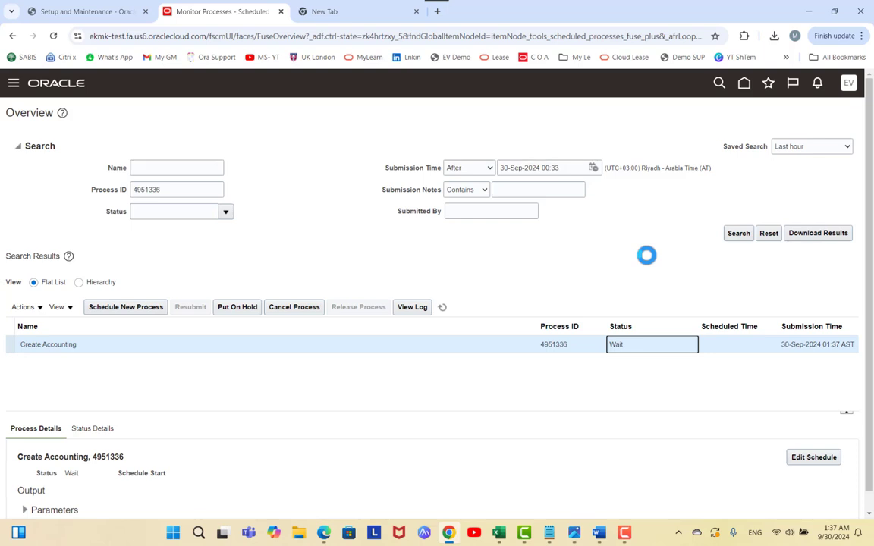
left_click(493, 350)
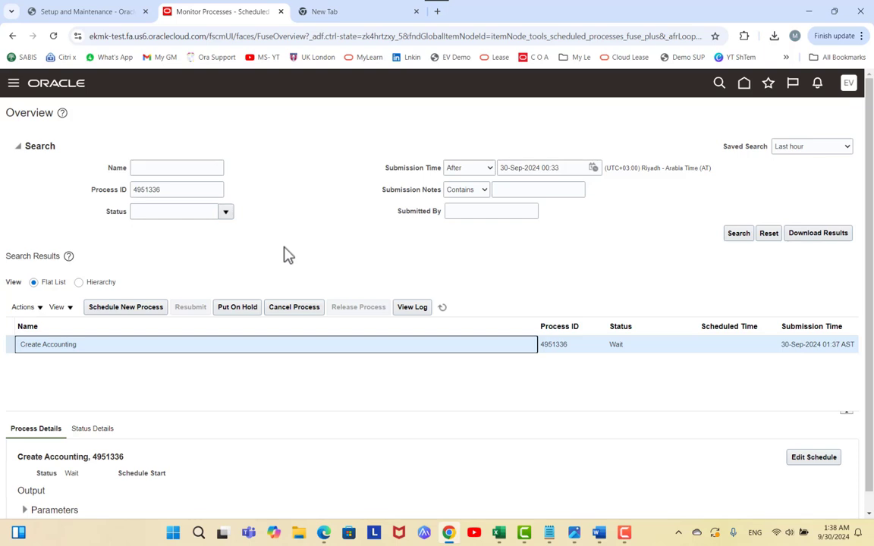
Clear the Process ID criterion and choose Wait and Warning in the Status filter
double_click(185, 191)
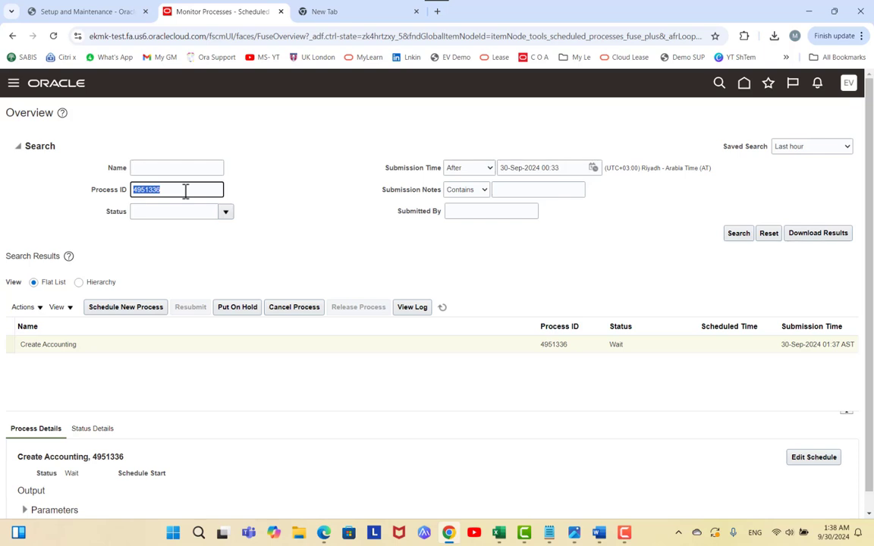
key("BackSpace")
left_click(226, 211)
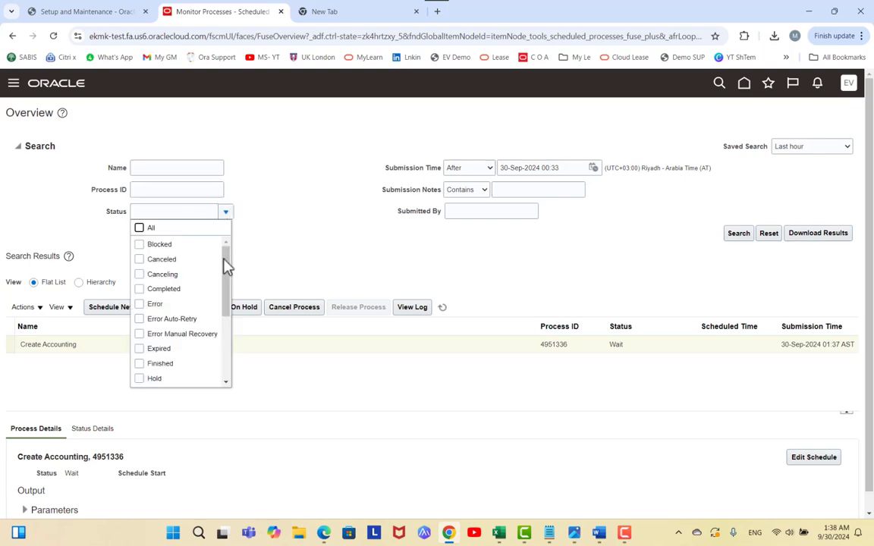
scroll(219, 288, "down", 3)
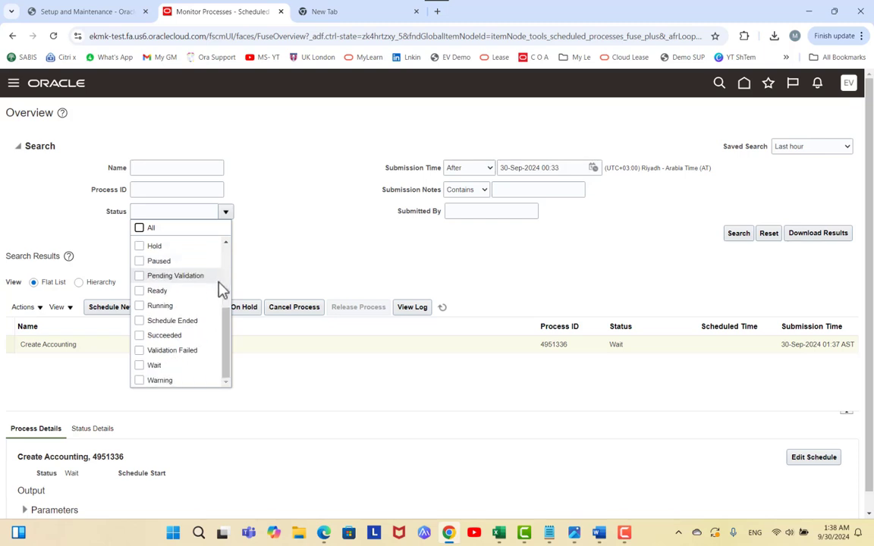
scroll(220, 292, "down", 1)
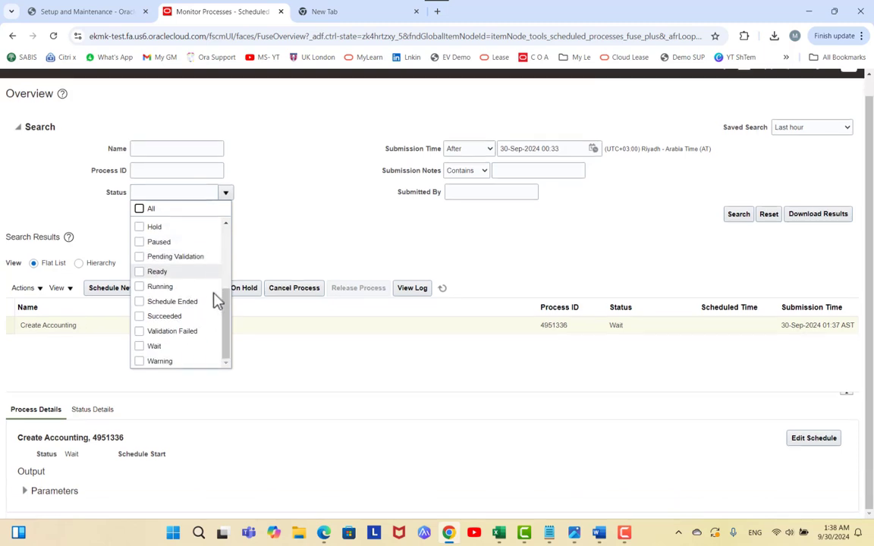
left_click(161, 346)
left_click(168, 362)
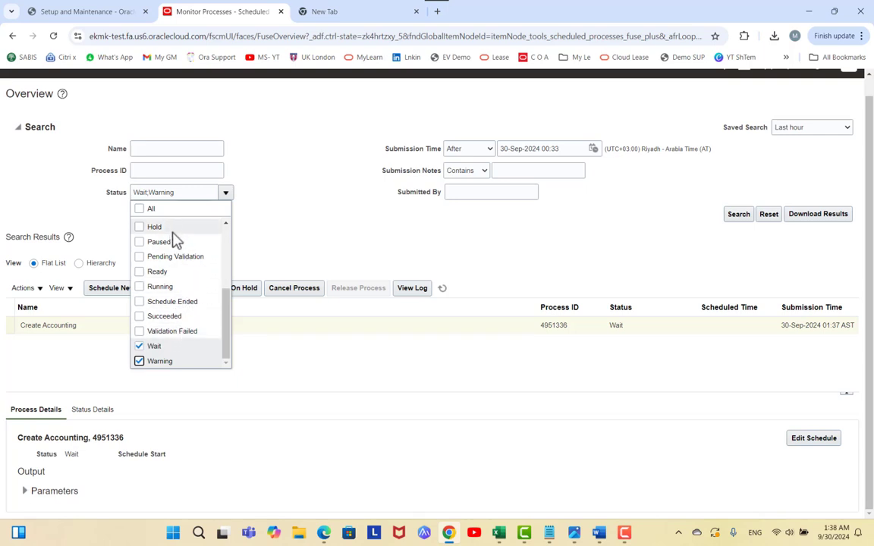
Review the remaining Status options and run the search for Wait and Warning processes
scroll(202, 310, "up", 1)
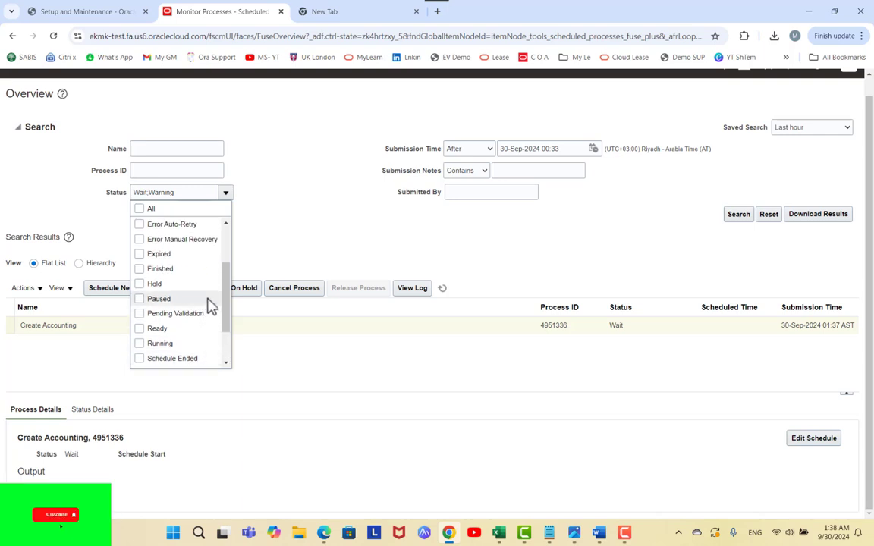
scroll(211, 306, "up", 2)
scroll(211, 306, "down", 3)
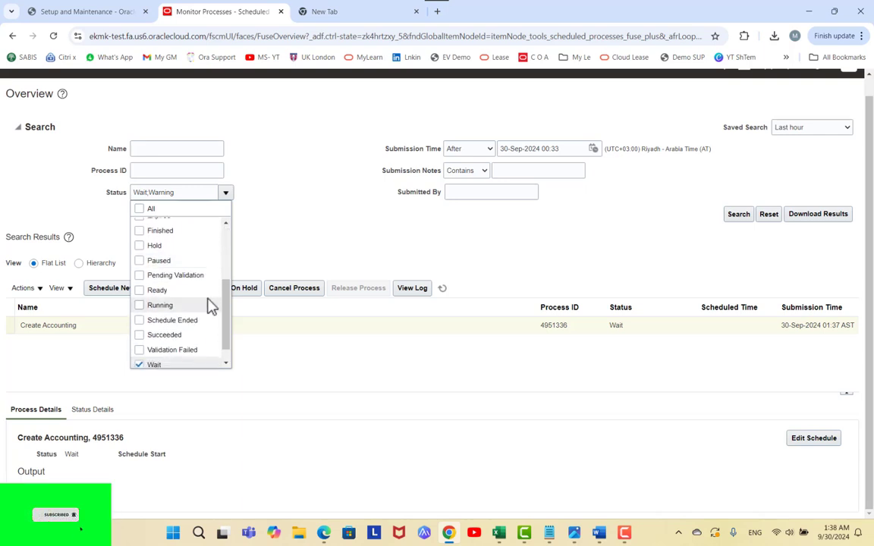
scroll(211, 306, "down", 1)
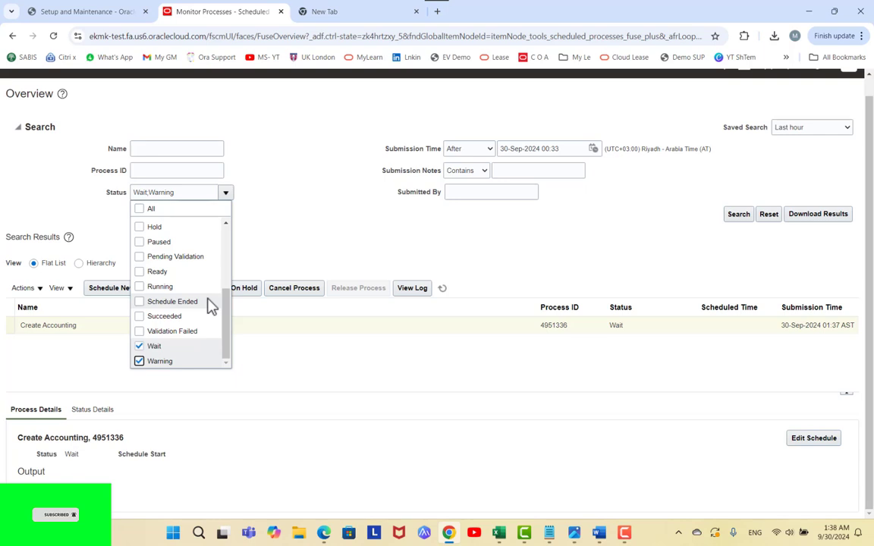
left_click(304, 235)
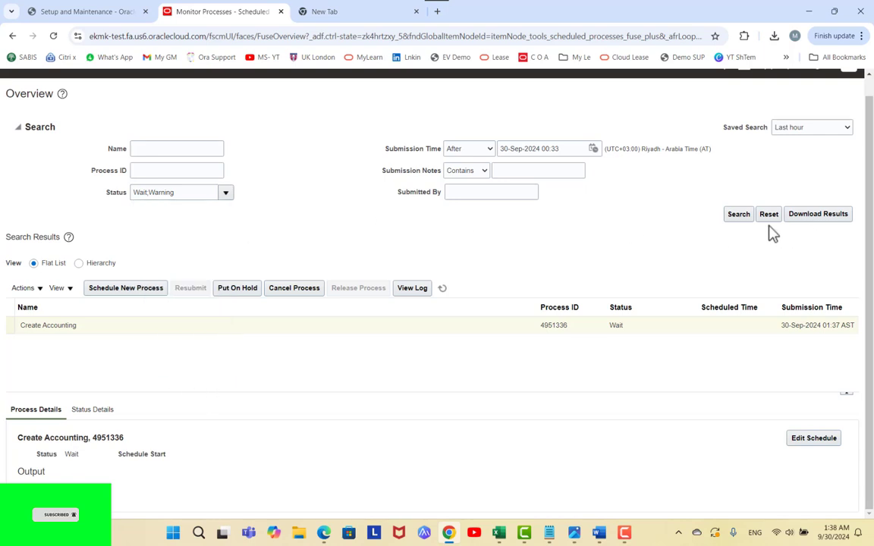
left_click(738, 214)
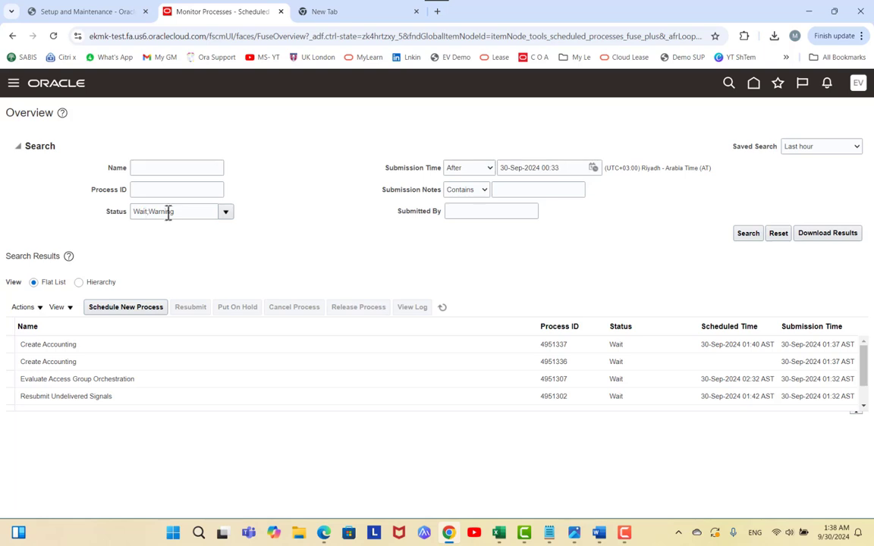
Remove Warning from the Status filter, leaving only Wait selected
left_click(226, 212)
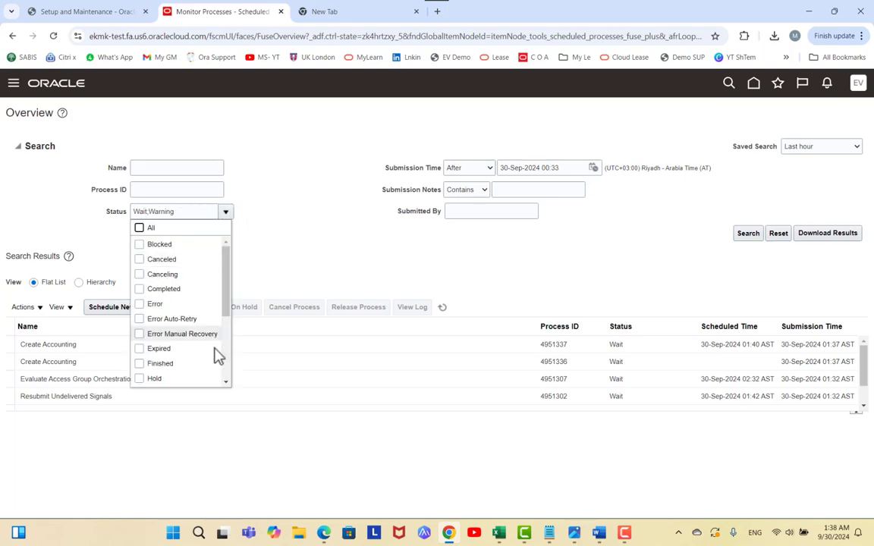
scroll(212, 351, "down", 5)
left_click(163, 382)
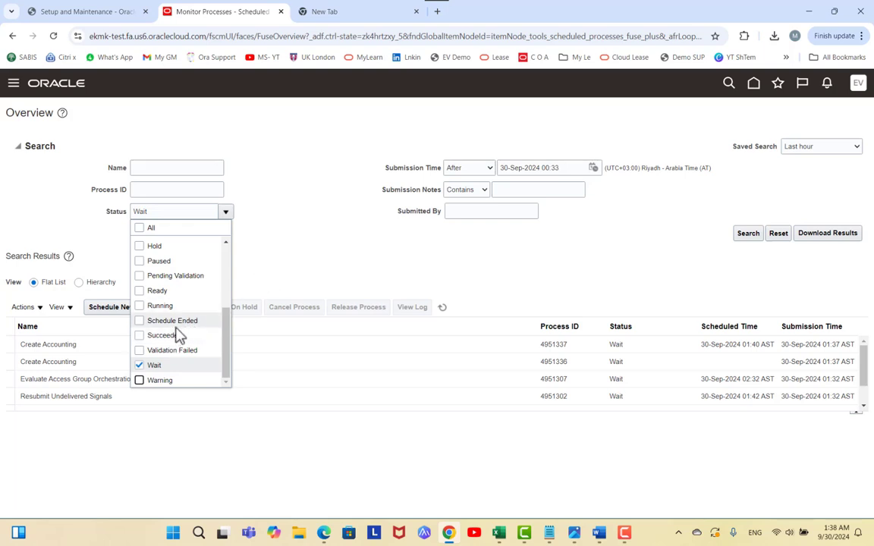
left_click(274, 265)
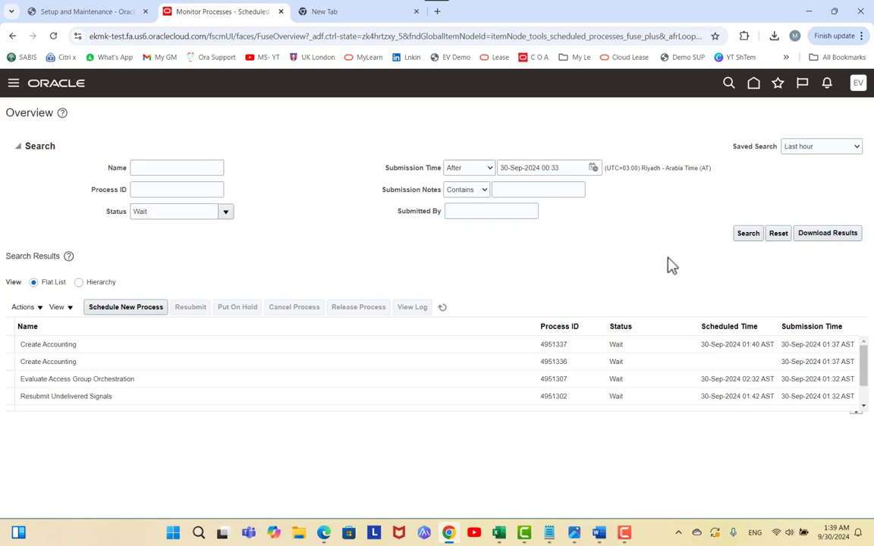
Switch to the Word guide to review how scheduled processes are scheduled or cancelled, and return to the browser
key("alt+Tab")
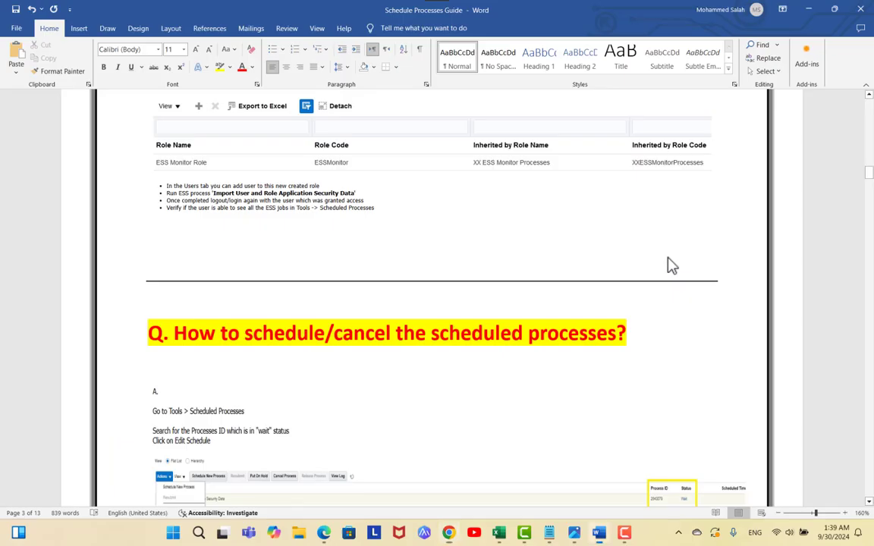
scroll(609, 234, "down", 5)
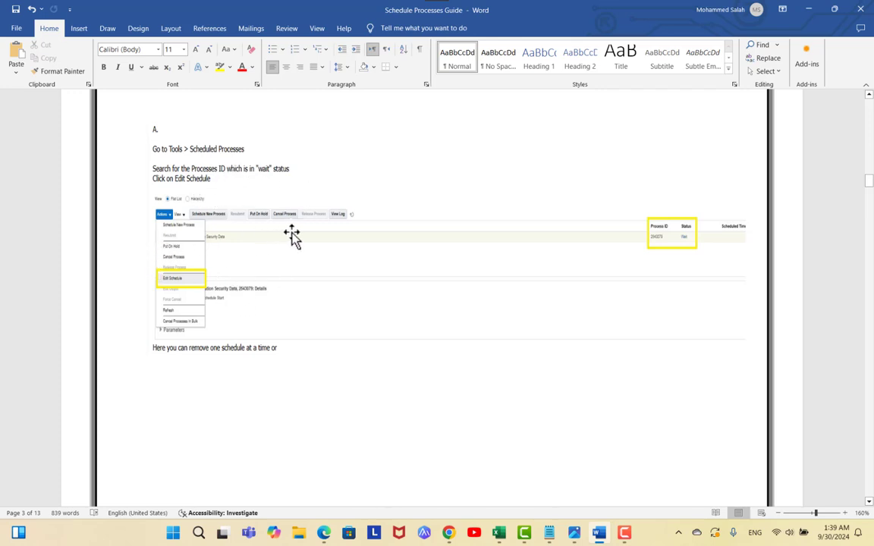
key("alt+Tab")
Inspect the actions available for Create Accounting process 4951337 and compare them with the Edit Schedule illustration in the Word guide
left_click(123, 345)
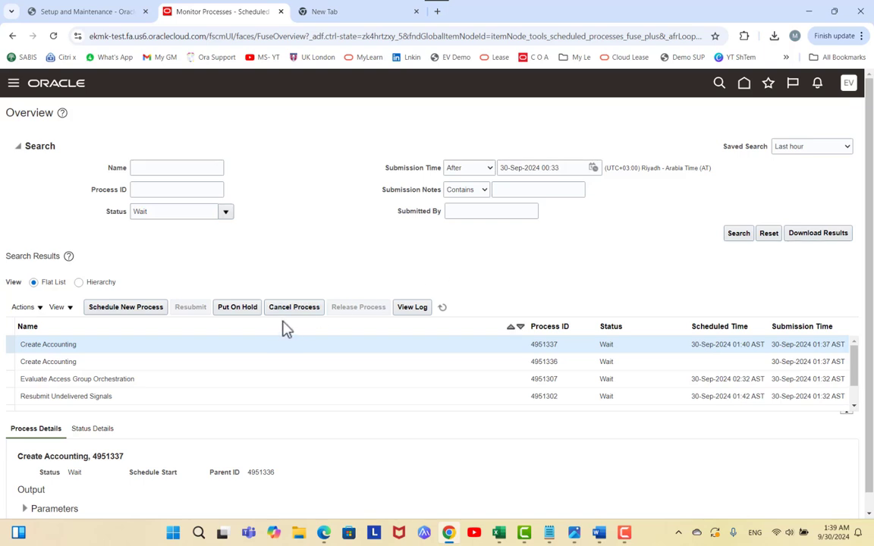
left_click(32, 307)
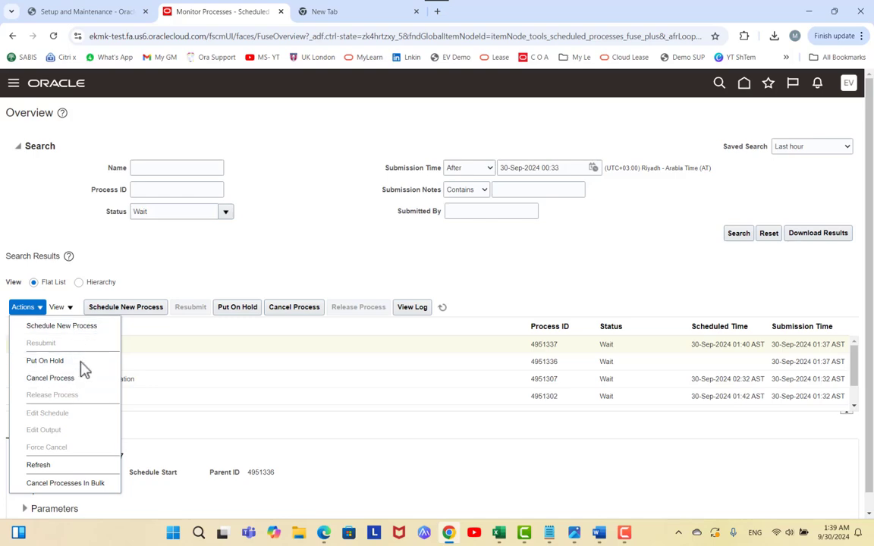
key("alt+Tab")
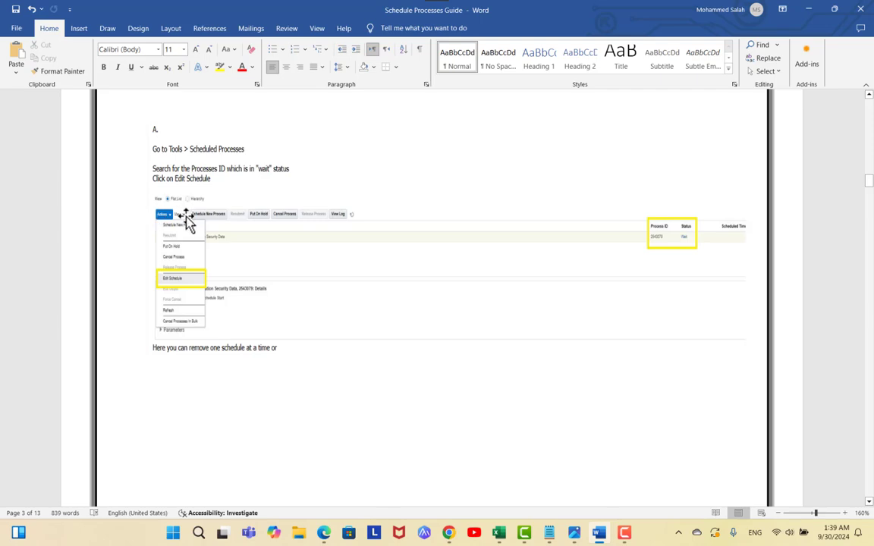
key("alt+Tab")
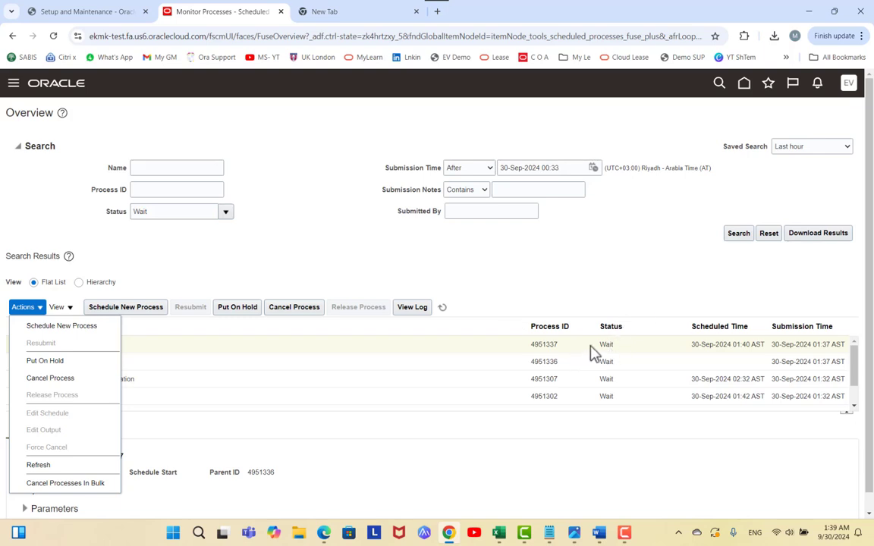
left_click(329, 222)
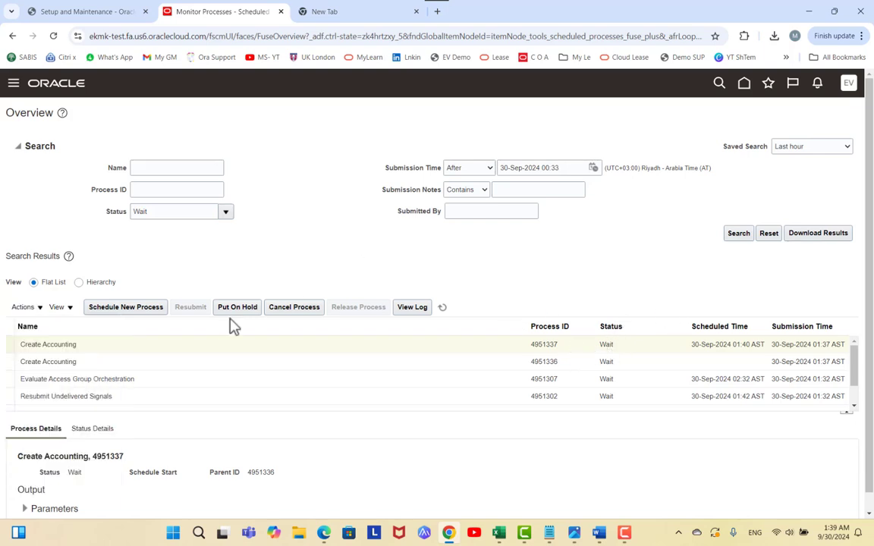
Open the schedule of Create Accounting process 4951336 for editing, review its frequency and times, and cancel without changes
left_click(125, 363)
left_click(37, 307)
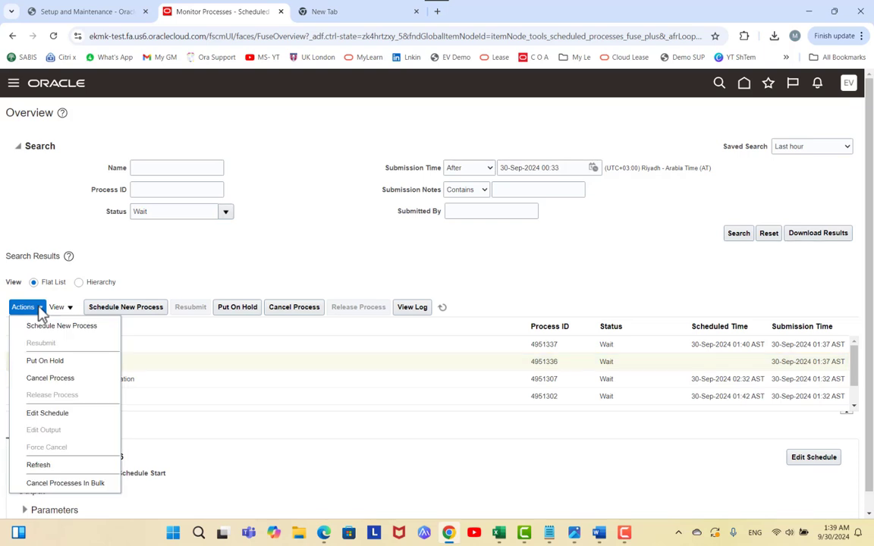
left_click(65, 413)
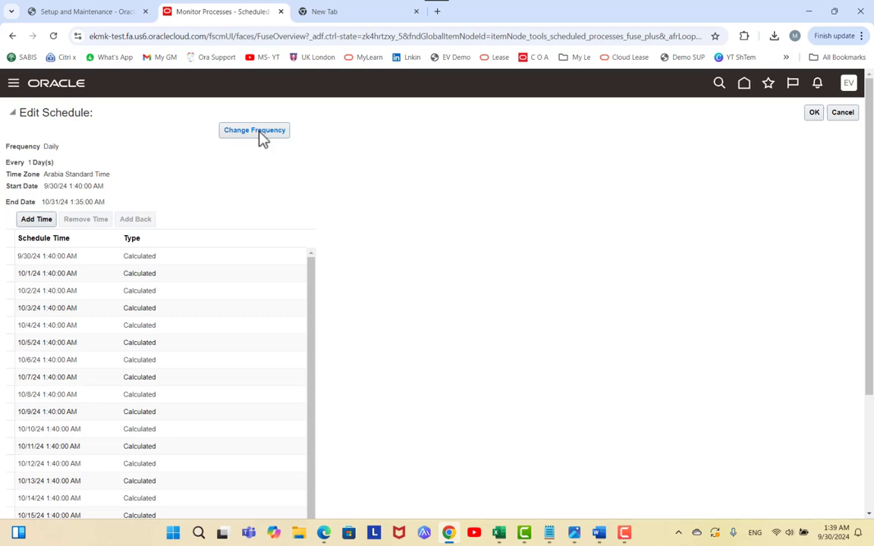
left_click(844, 115)
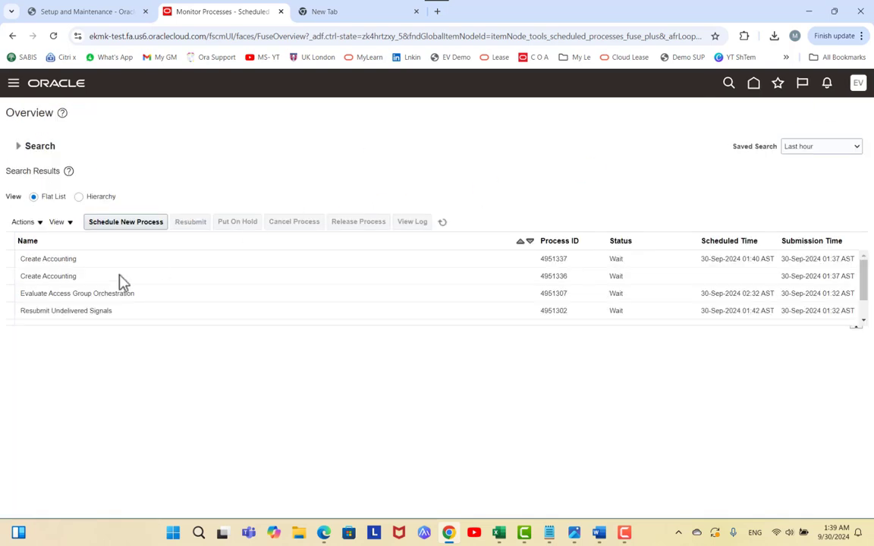
Select Create Accounting process 4951336 and review the cancel, hold and schedule actions available for it
left_click(37, 223)
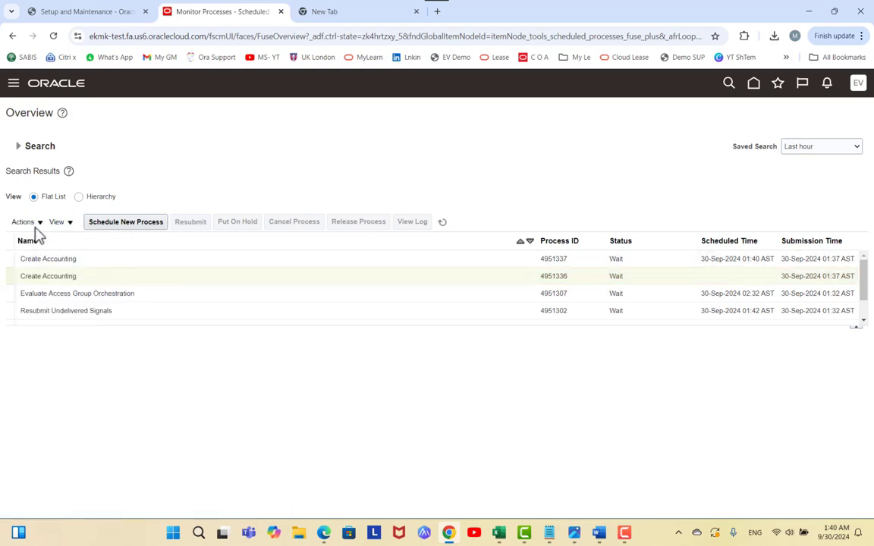
left_click(37, 224)
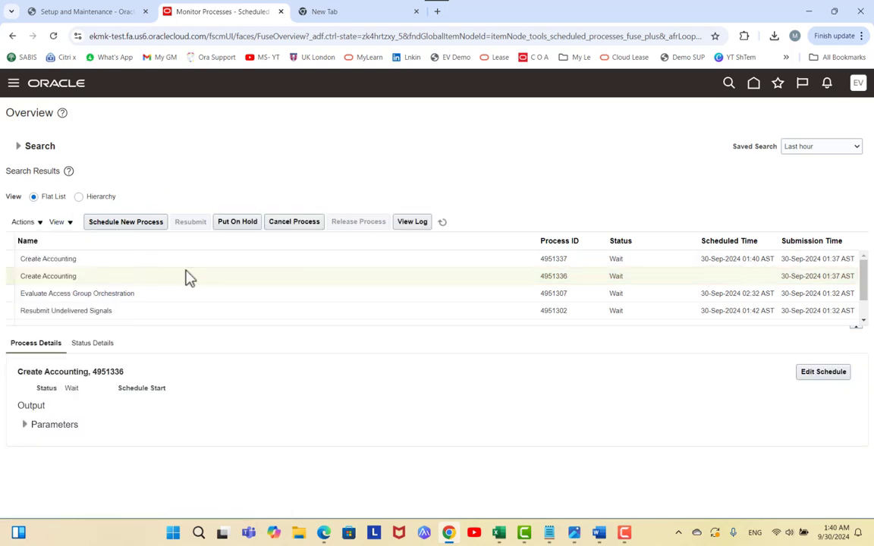
left_click(35, 222)
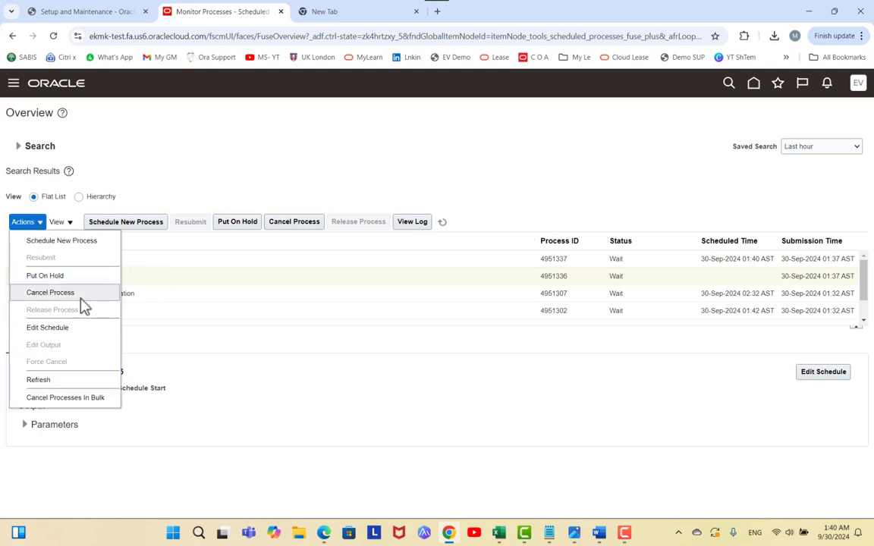
left_click(332, 143)
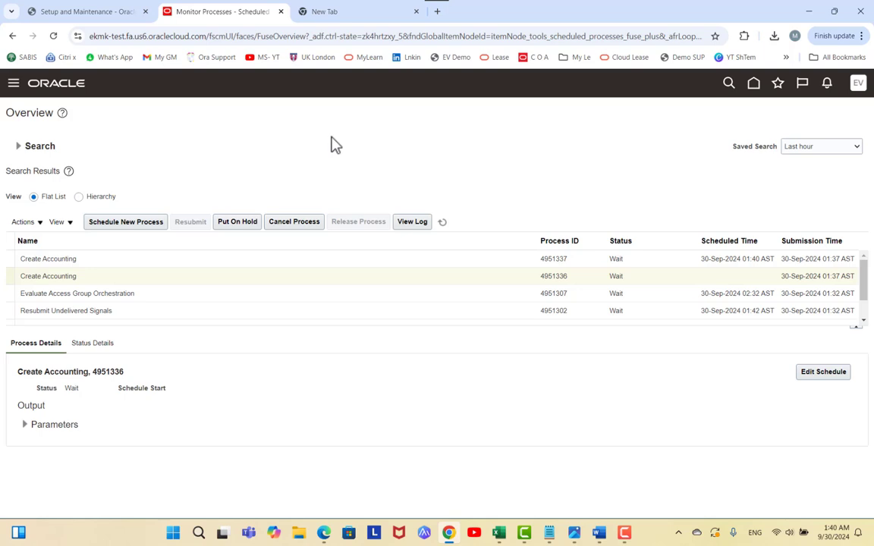
Switch to the Word guide and read the Edit Schedule instructions on removing times and changing the frequency
key("alt+Tab")
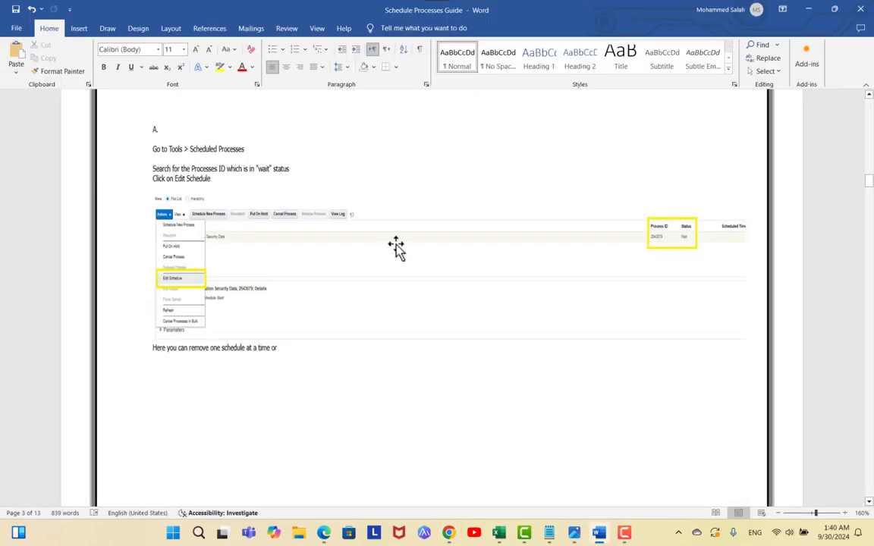
scroll(396, 264, "down", 5)
scroll(397, 262, "down", 10)
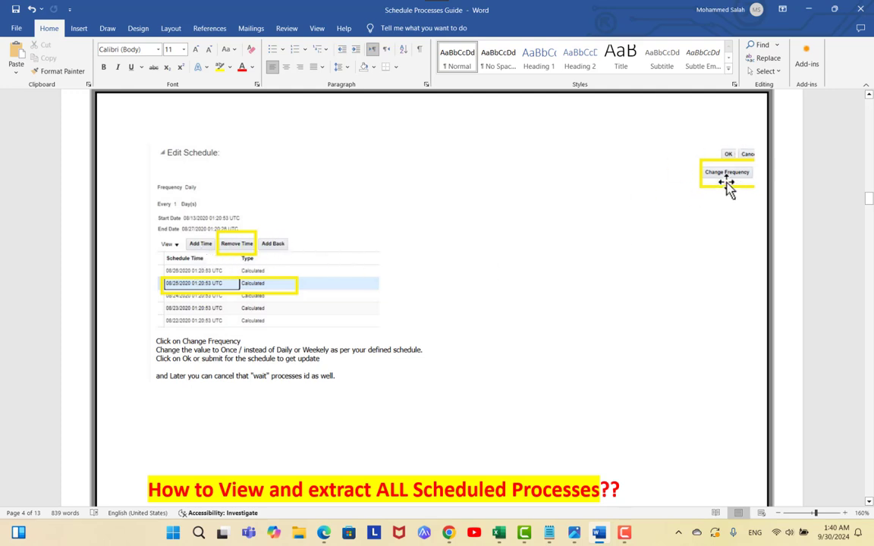
scroll(625, 270, "down", 2)
scroll(625, 270, "up", 3)
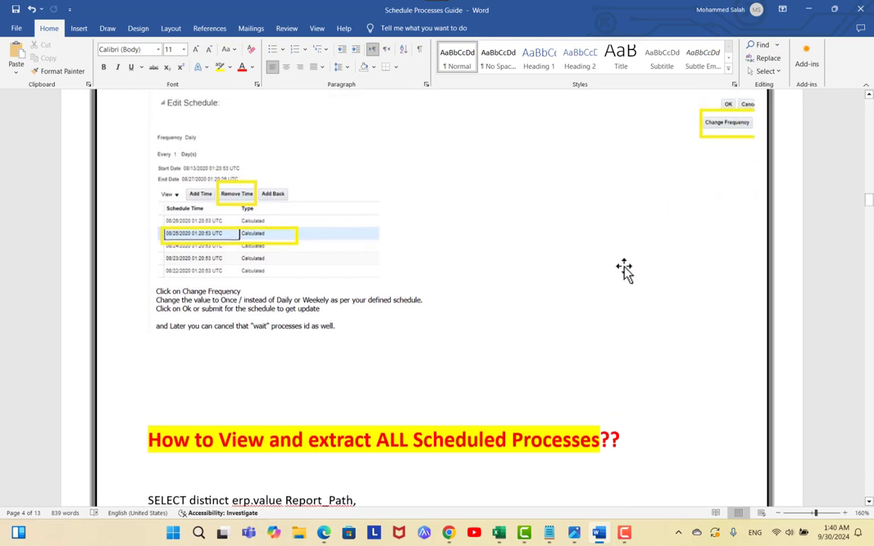
scroll(311, 432, "down", 3)
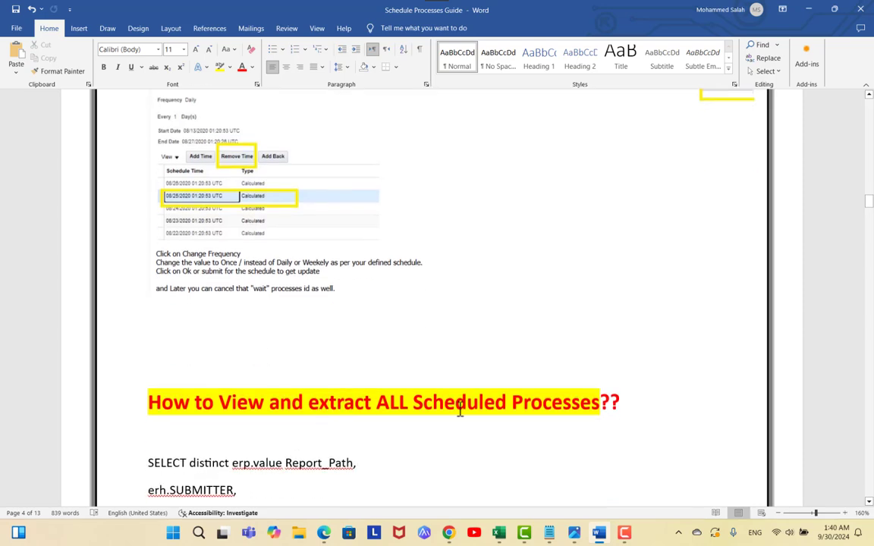
Switch to the browser to check the Status filter in the expanded process search, and return to the Word guide
key("alt+Tab")
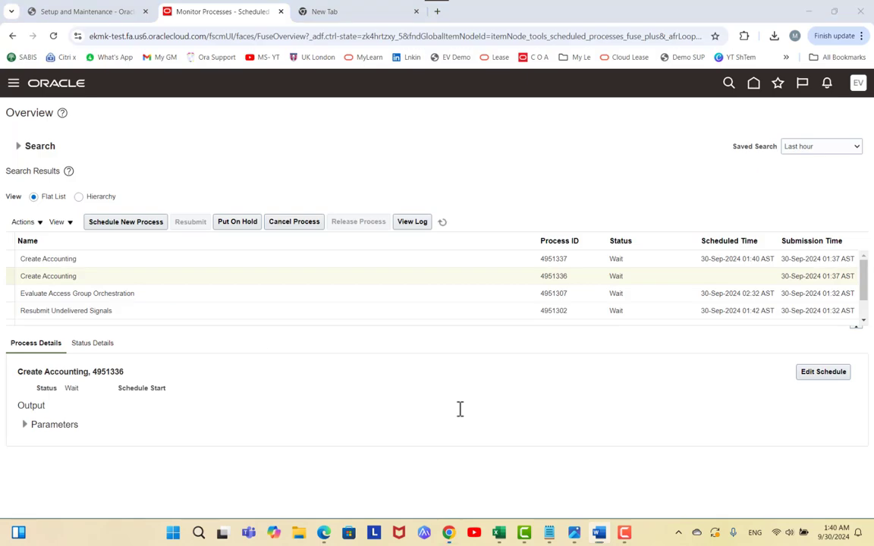
left_click(19, 146)
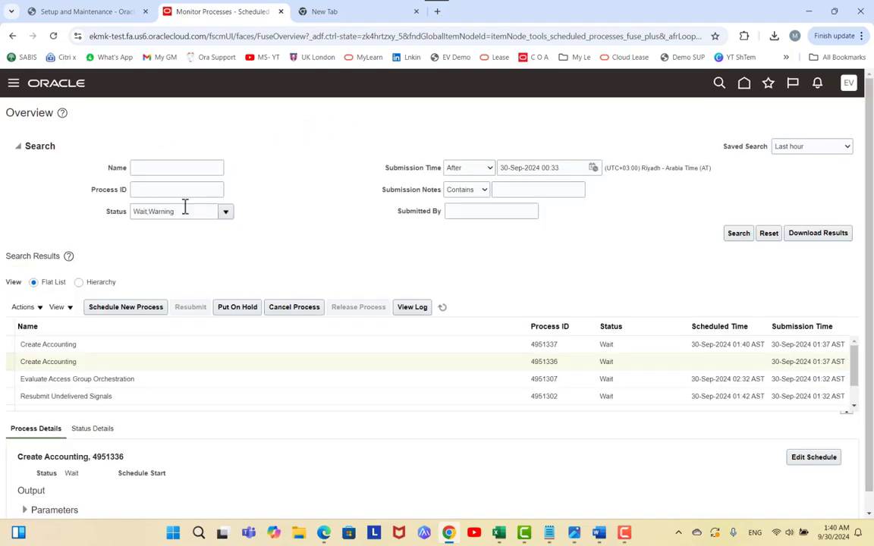
key("alt+Tab")
Examine the guide's SQL query for viewing and extracting all scheduled processes, including its state codes, source tables and filter conditions
scroll(537, 261, "down", 10)
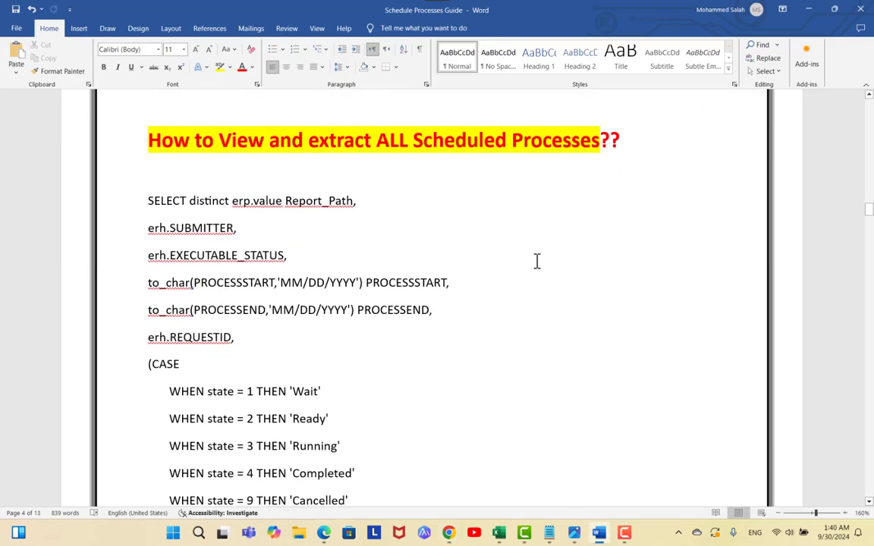
scroll(537, 261, "down", 3)
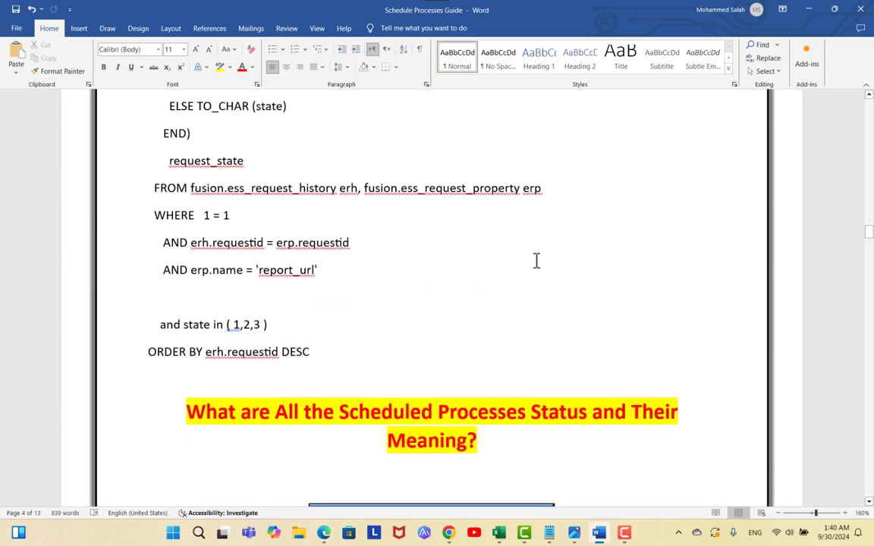
scroll(537, 261, "up", 2)
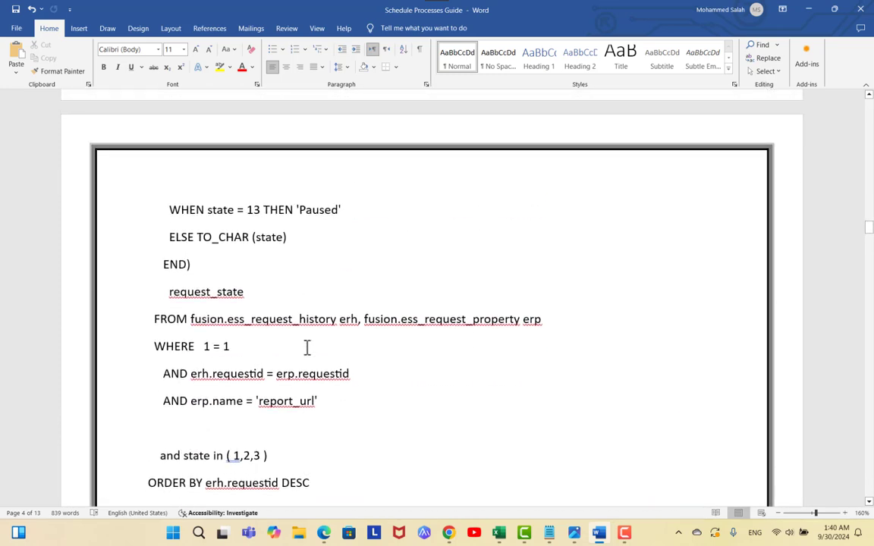
scroll(307, 348, "up", 5)
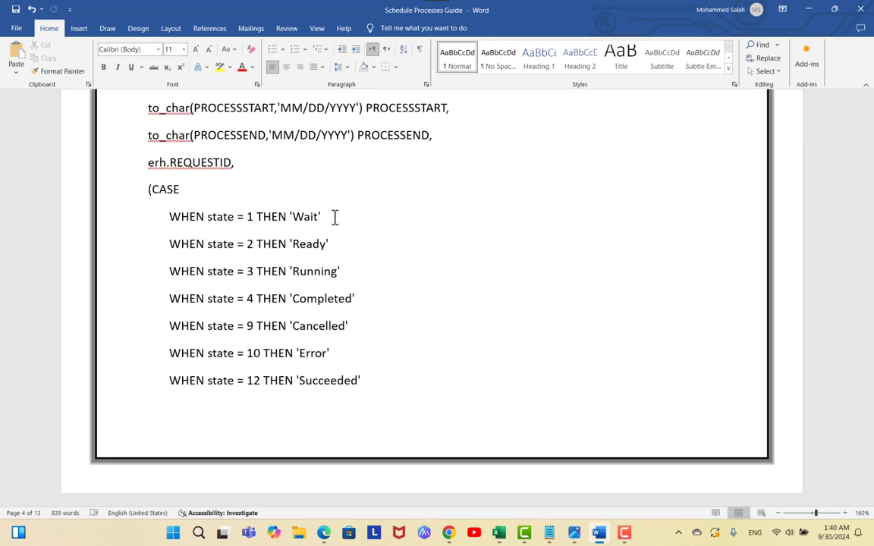
scroll(335, 217, "up", 5)
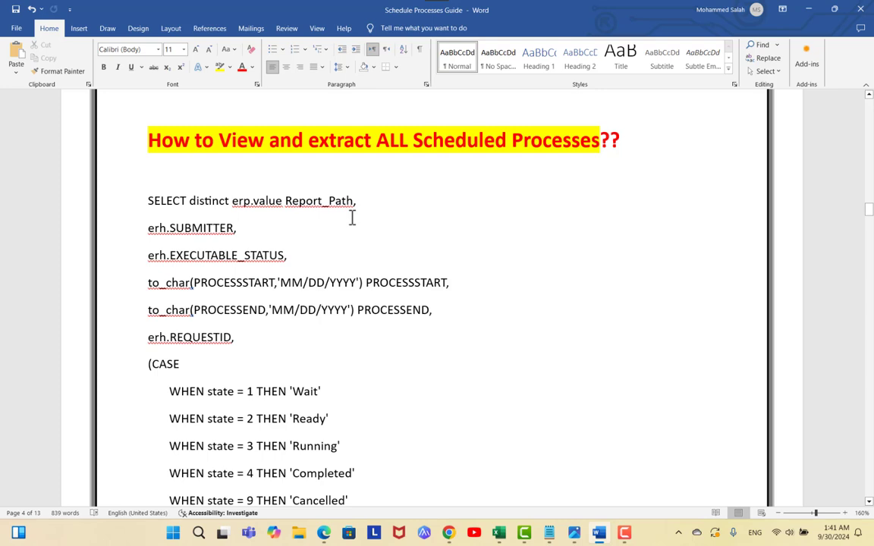
scroll(289, 232, "down", 2)
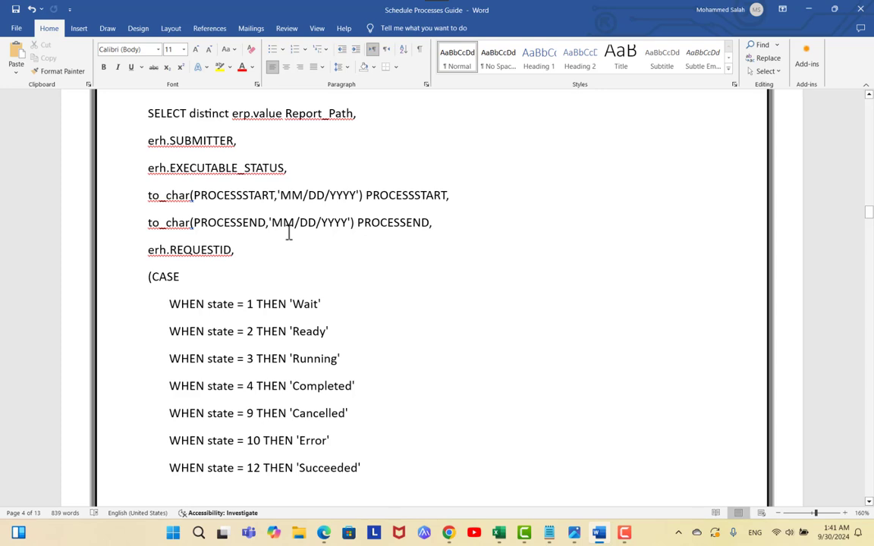
scroll(289, 232, "up", 1)
scroll(288, 233, "down", 9)
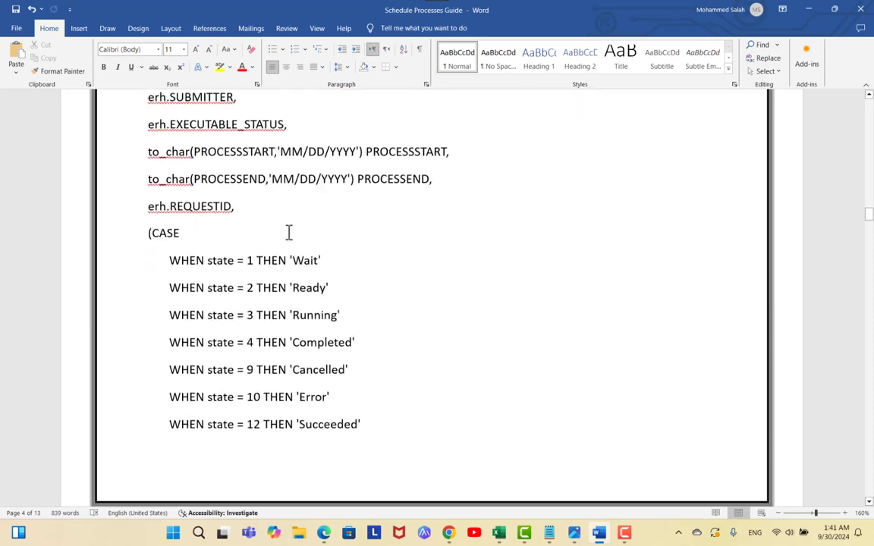
scroll(287, 232, "down", 2)
scroll(288, 233, "up", 7)
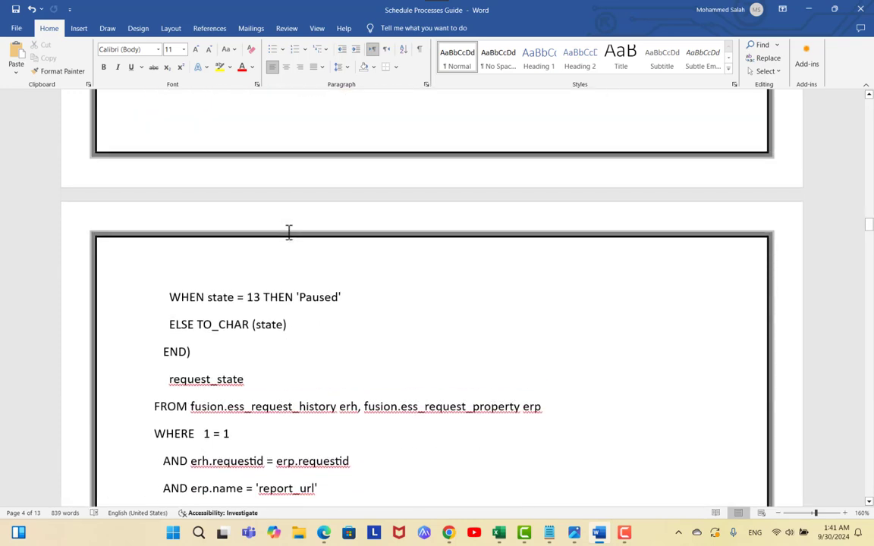
scroll(289, 232, "up", 3)
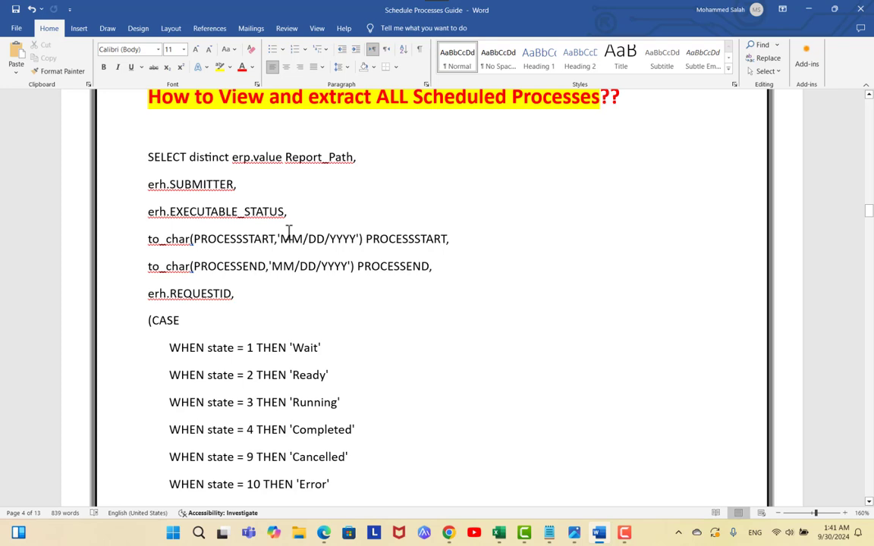
scroll(289, 232, "up", 1)
scroll(288, 231, "down", 5)
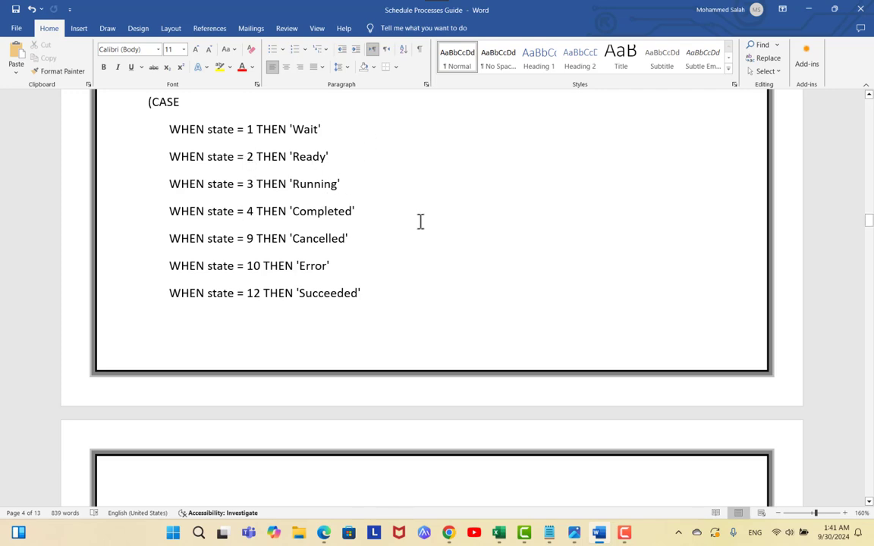
scroll(419, 221, "down", 3)
scroll(421, 221, "down", 1)
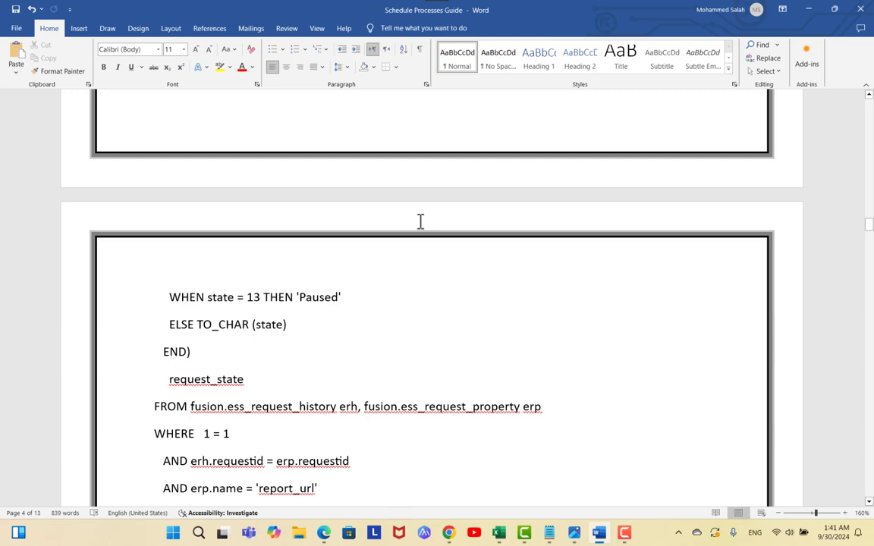
scroll(420, 221, "down", 5)
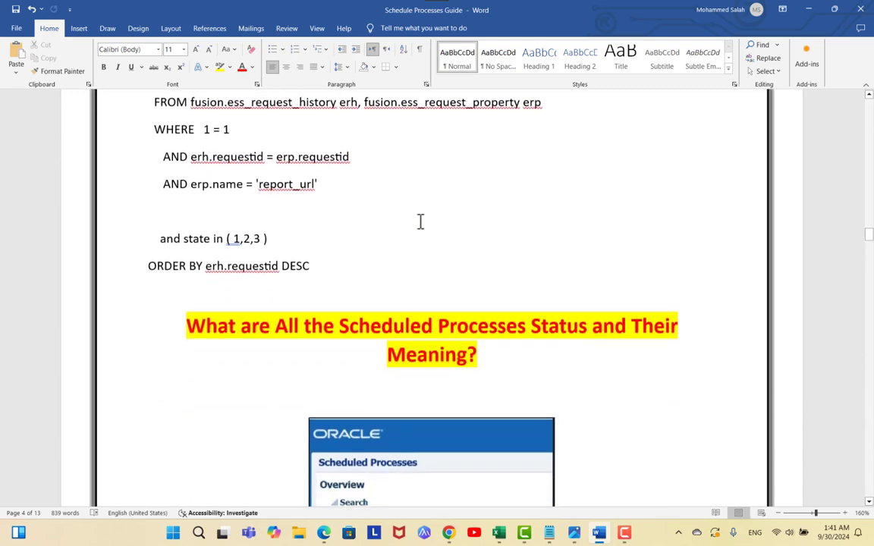
Examine the guide's process status list and read the status table's explanations from Blocked through Error Manual Recovery
scroll(420, 221, "up", 2)
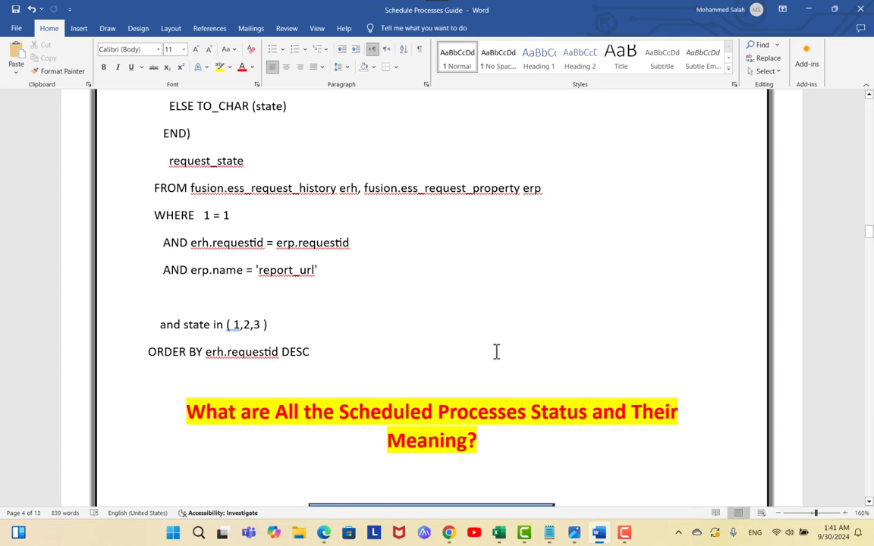
scroll(651, 269, "down", 9)
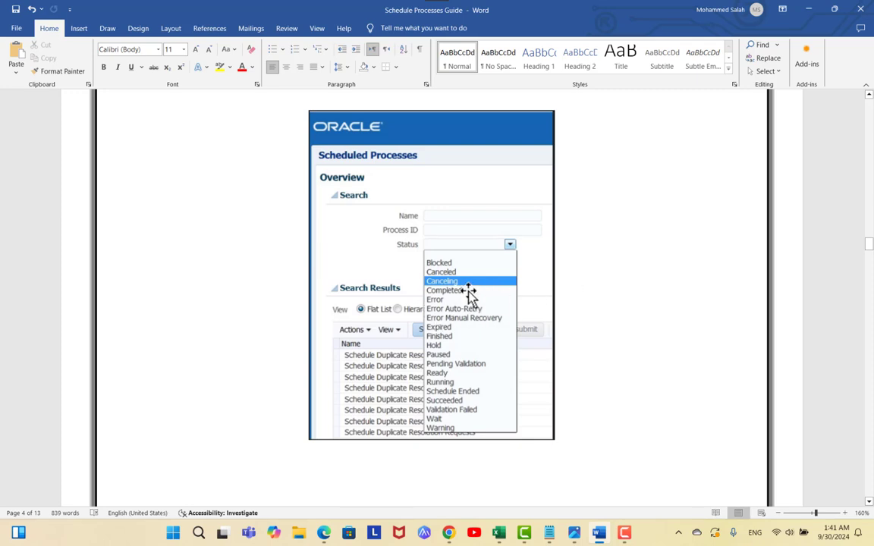
scroll(627, 230, "down", 10)
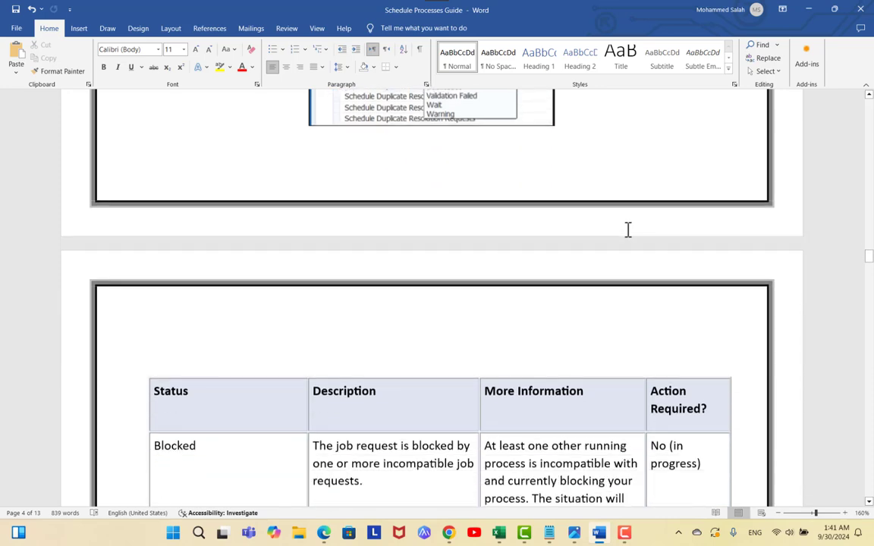
scroll(628, 230, "down", 1)
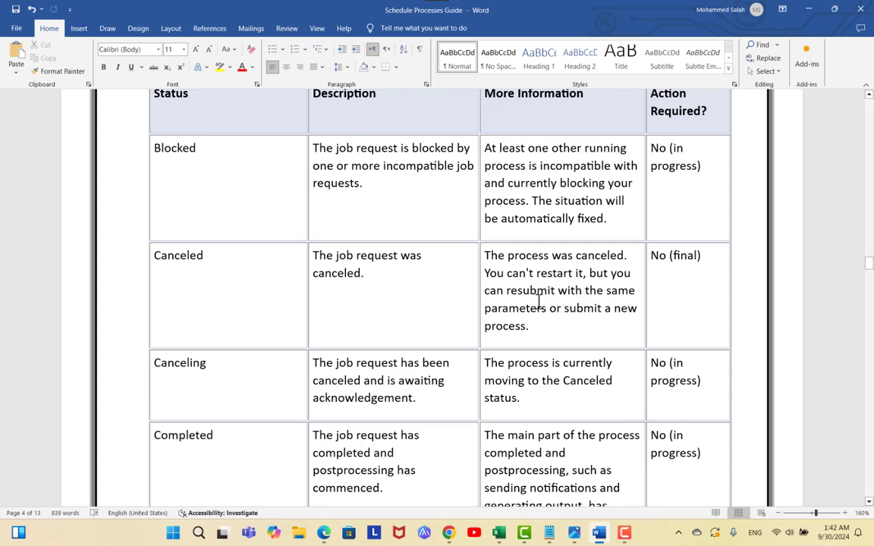
scroll(540, 302, "down", 3)
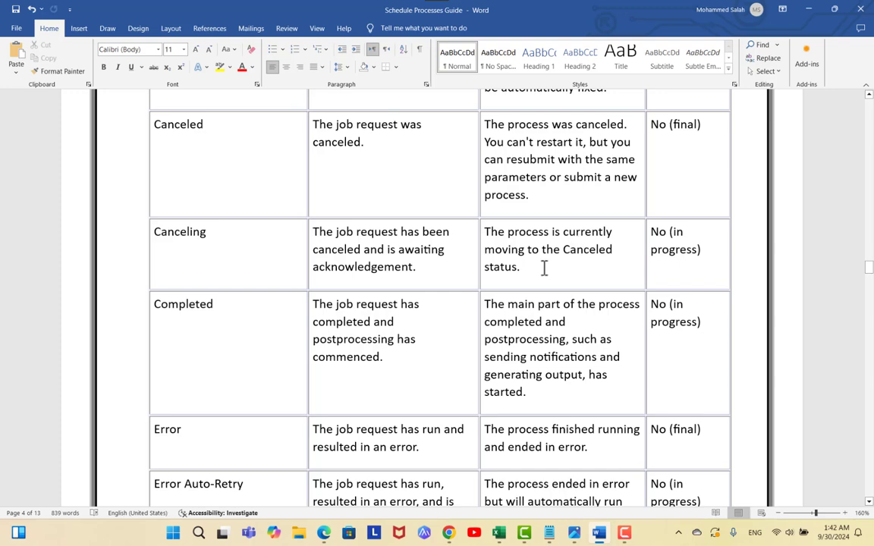
scroll(544, 268, "down", 3)
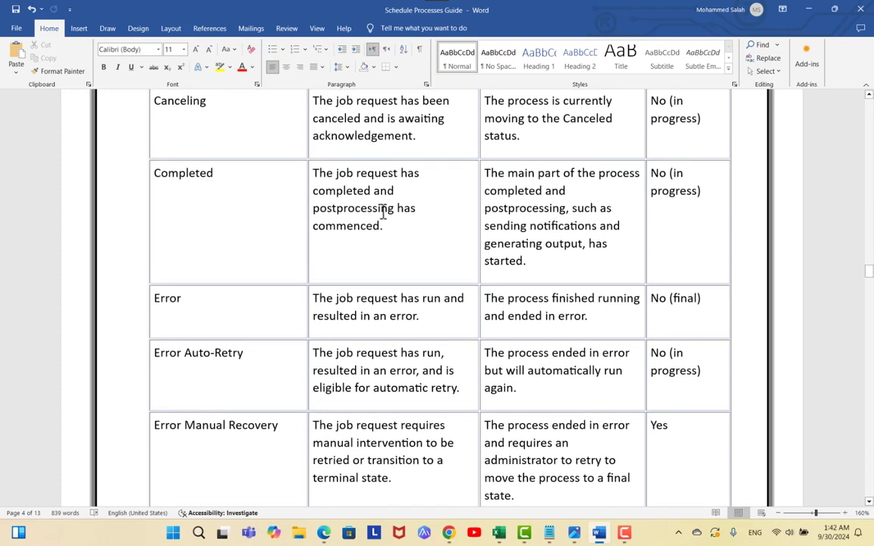
scroll(362, 209, "down", 3)
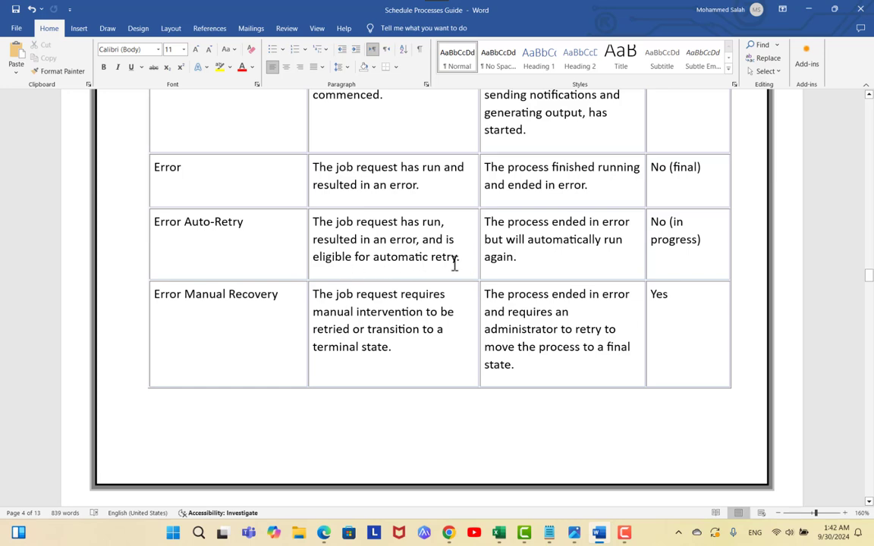
scroll(454, 264, "down", 2)
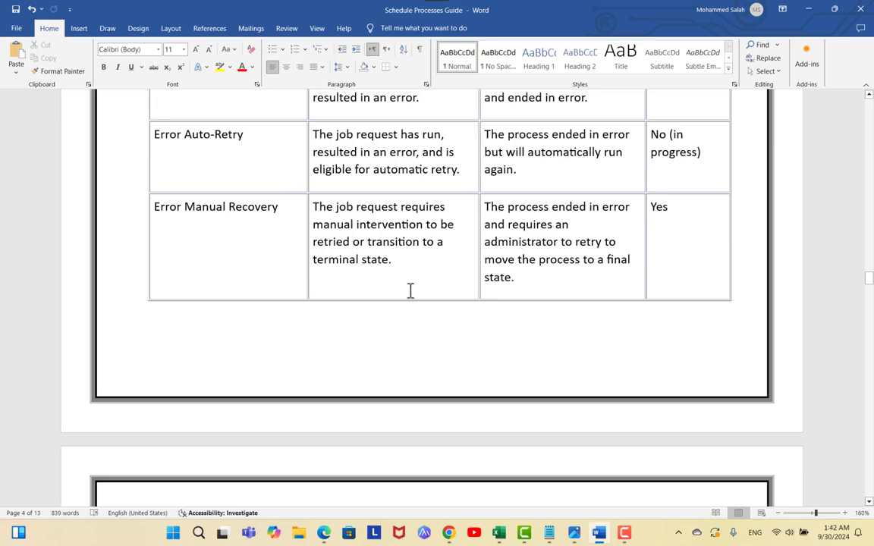
Read the status table's descriptions and additional information for the statuses from Expired through Warning
scroll(410, 290, "down", 8)
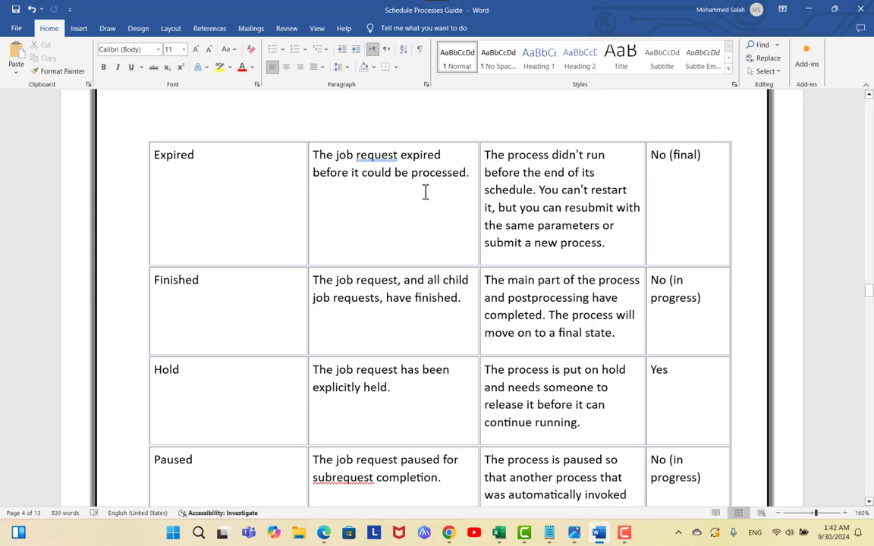
scroll(395, 205, "down", 2)
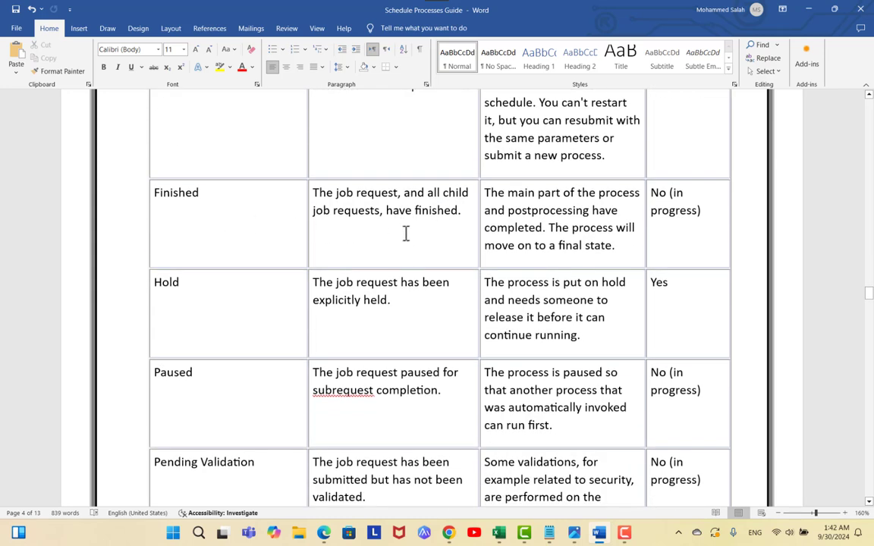
scroll(406, 234, "down", 3)
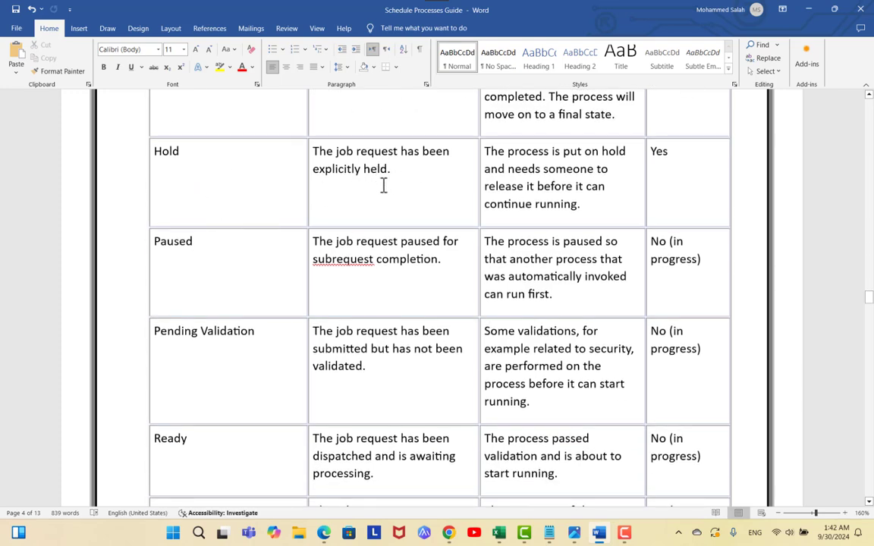
scroll(297, 205, "down", 2)
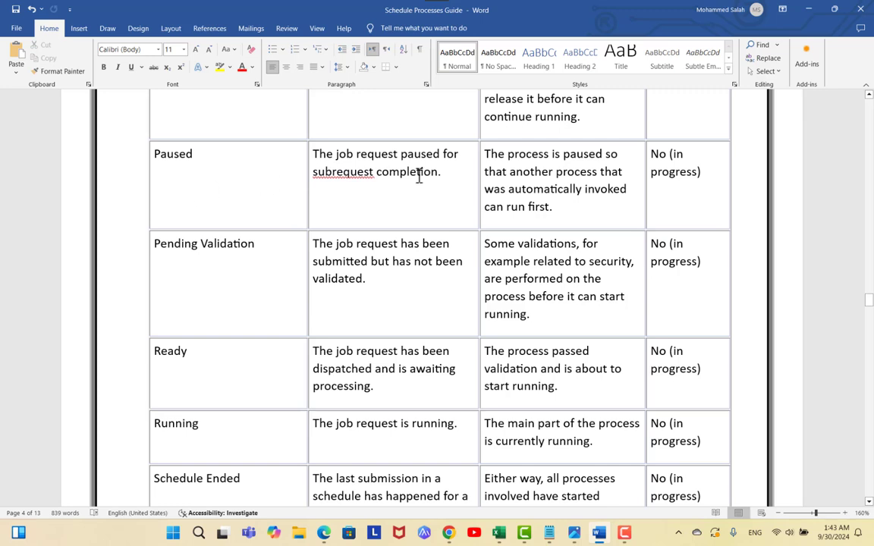
scroll(211, 215, "down", 2)
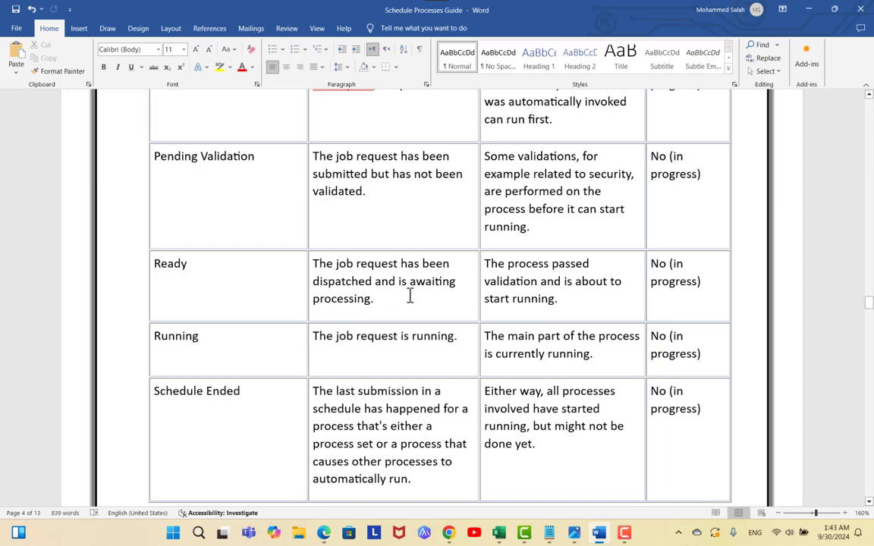
scroll(410, 296, "down", 3)
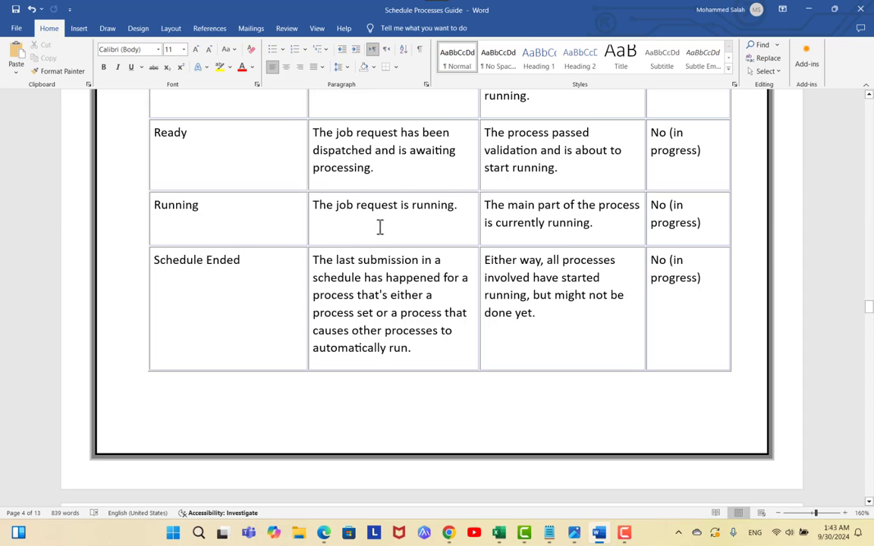
scroll(380, 227, "down", 2)
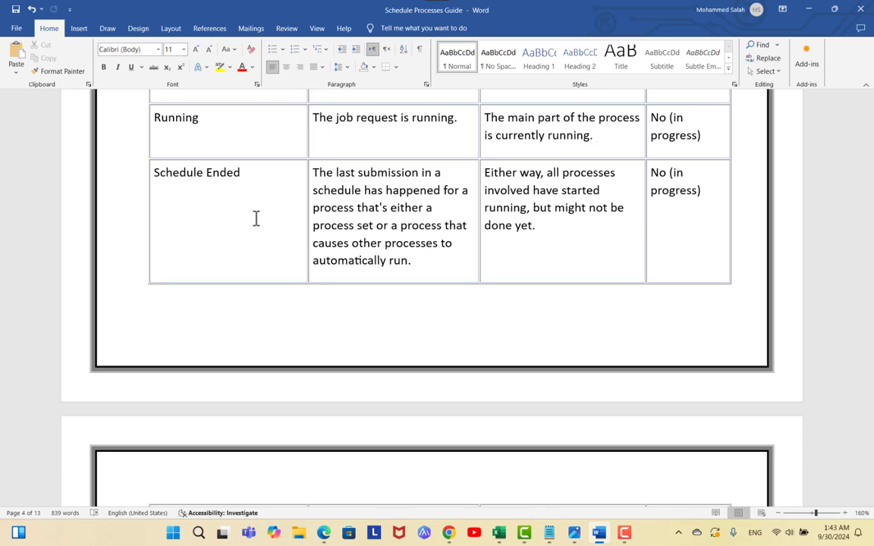
scroll(255, 219, "down", 5)
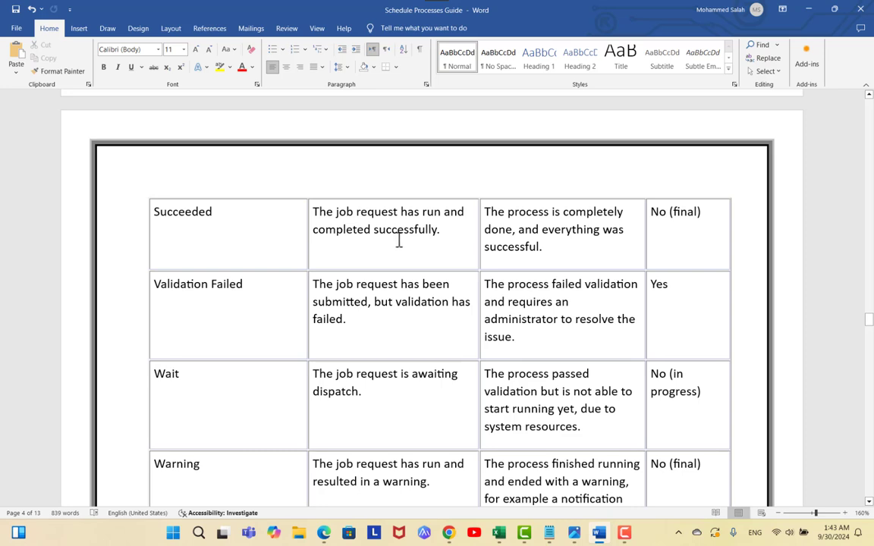
scroll(400, 238, "down", 3)
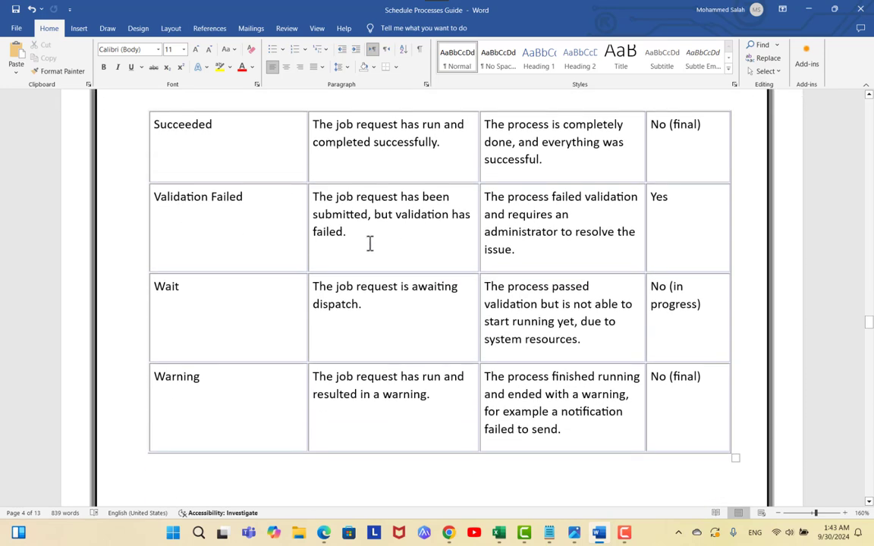
scroll(369, 244, "down", 3)
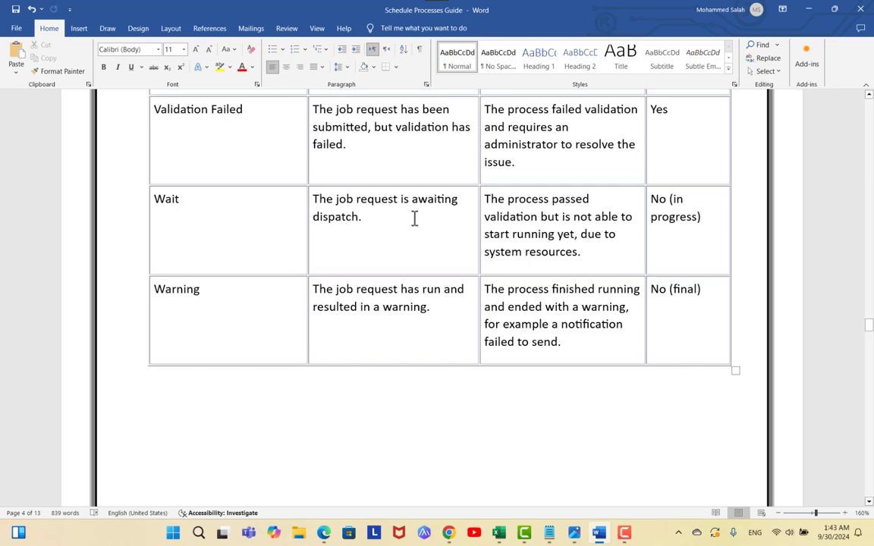
scroll(358, 297, "down", 4)
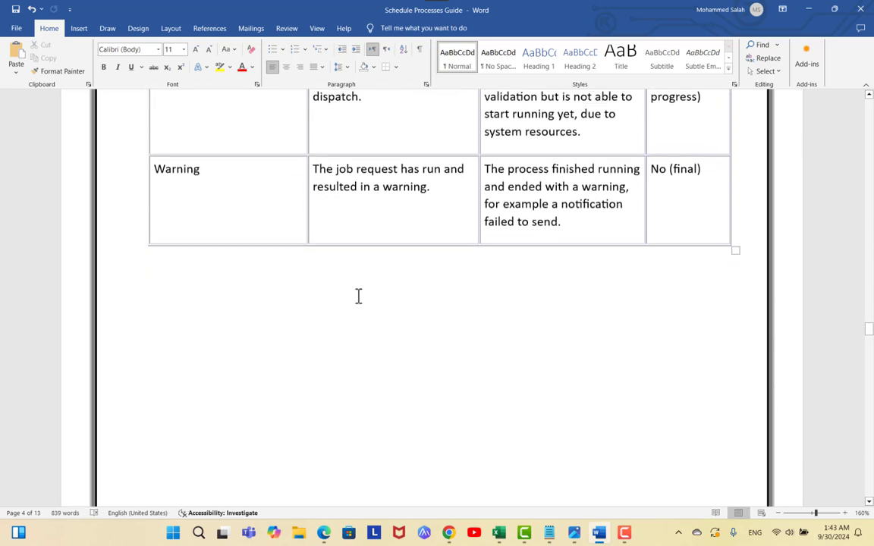
Return to the start of the status table and review which statuses require action in the Action Required? column
scroll(358, 293, "up", 7)
scroll(358, 291, "up", 20)
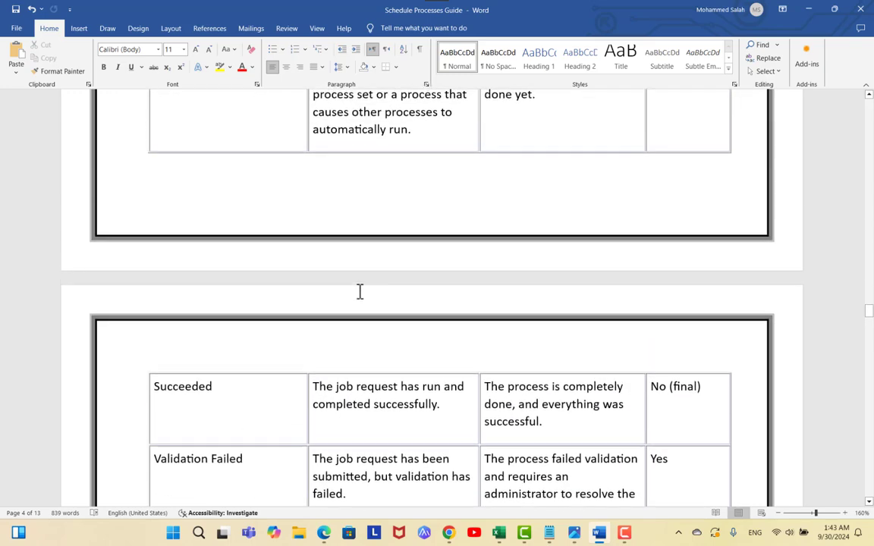
scroll(360, 291, "up", 20)
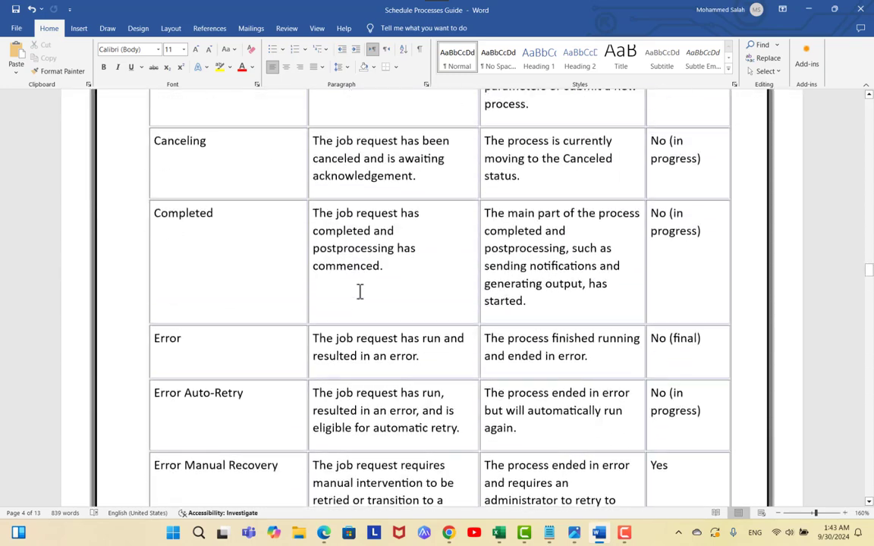
scroll(522, 292, "down", 6)
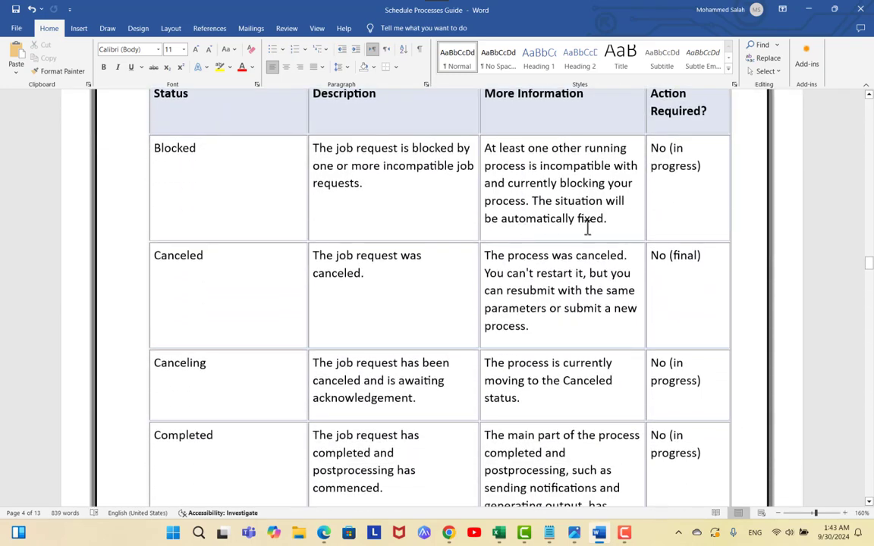
scroll(689, 237, "down", 15)
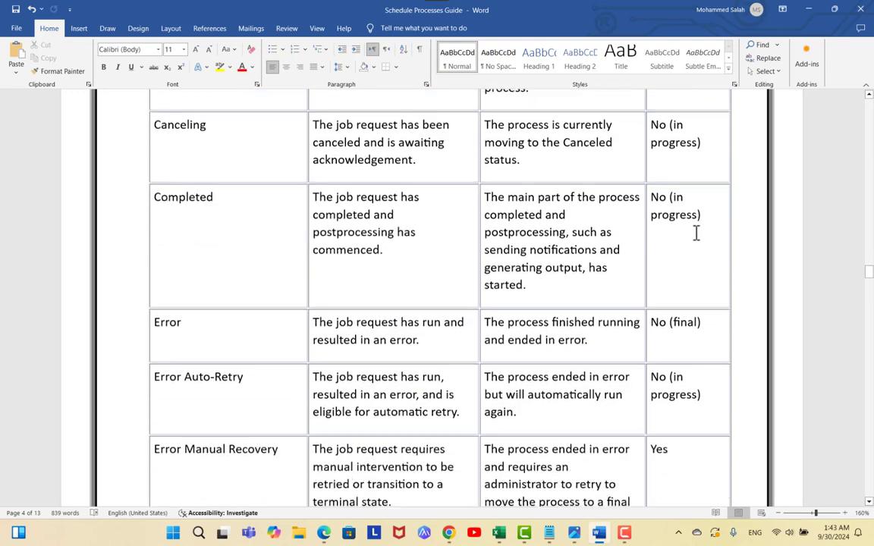
scroll(695, 231, "down", 13)
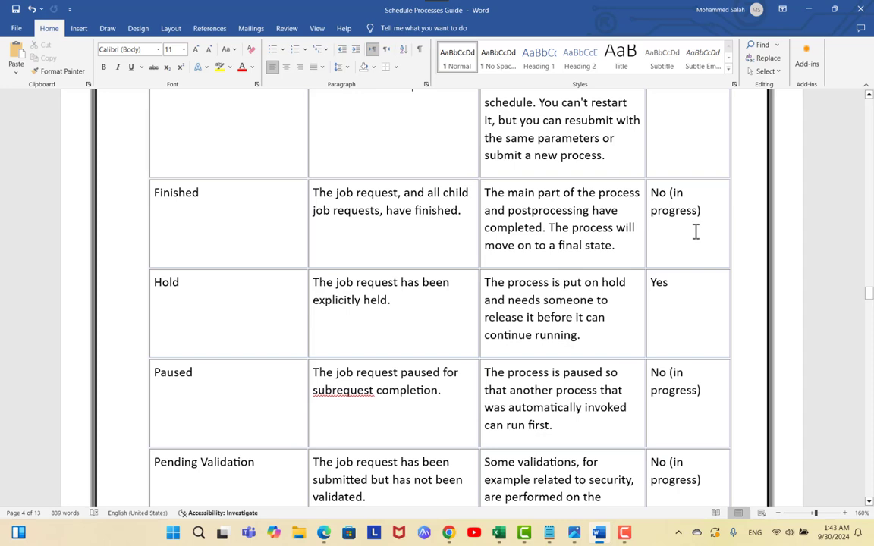
scroll(695, 231, "down", 6)
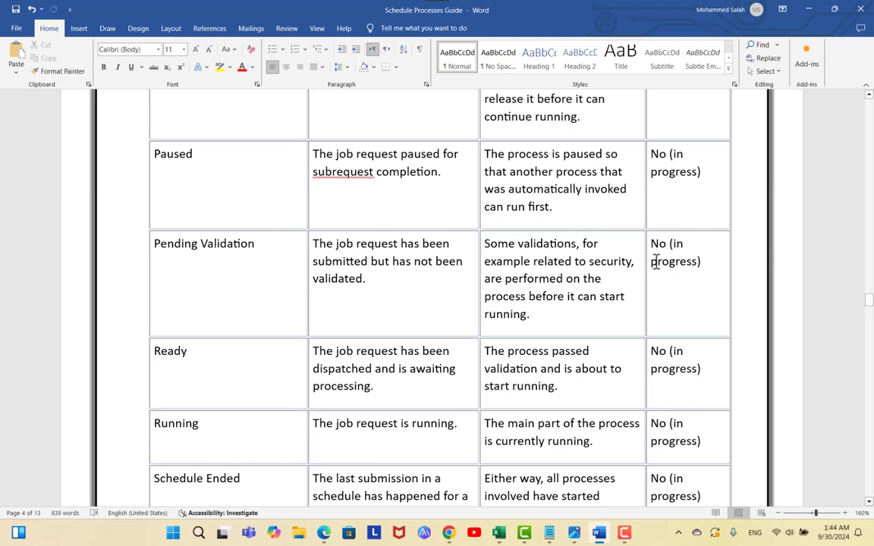
Go past the remaining statuses to the guide's section Overview of Managing Job Definitions and Job Sets
scroll(497, 278, "down", 7)
scroll(501, 278, "down", 20)
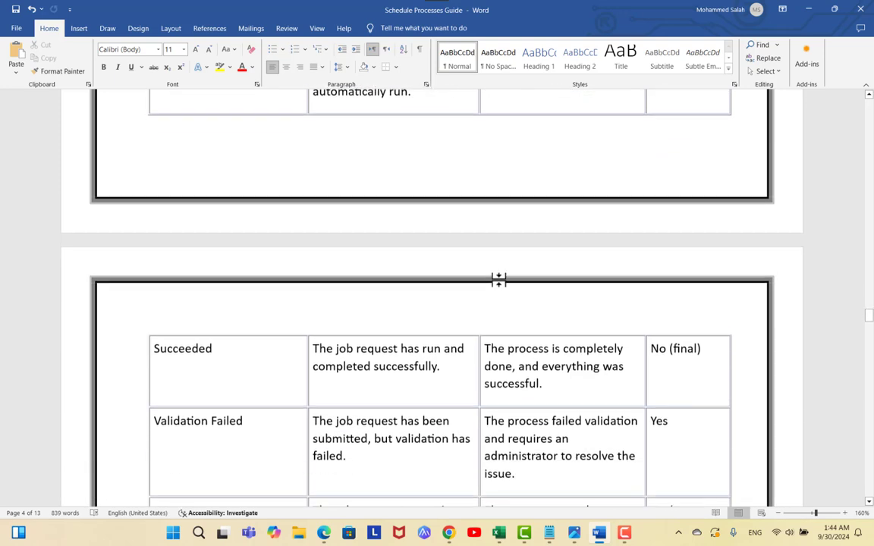
scroll(501, 281, "down", 12)
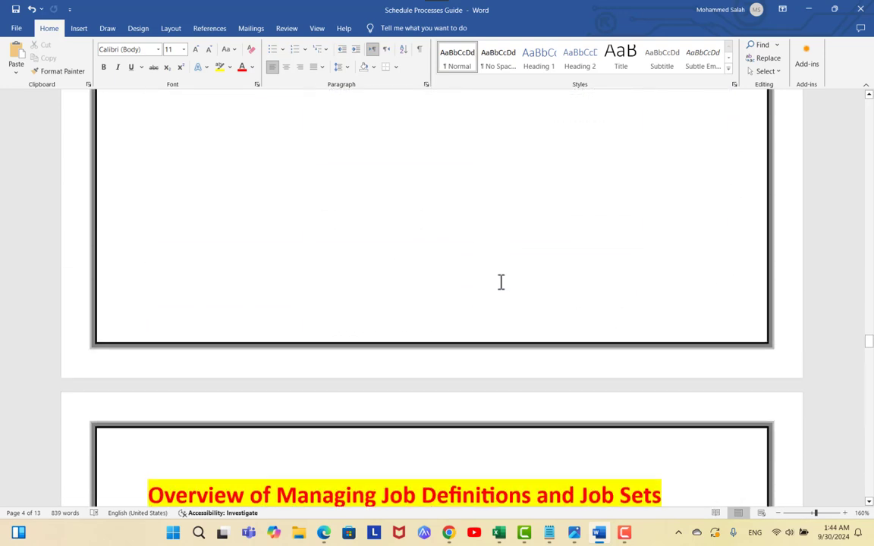
scroll(701, 219, "up", 1)
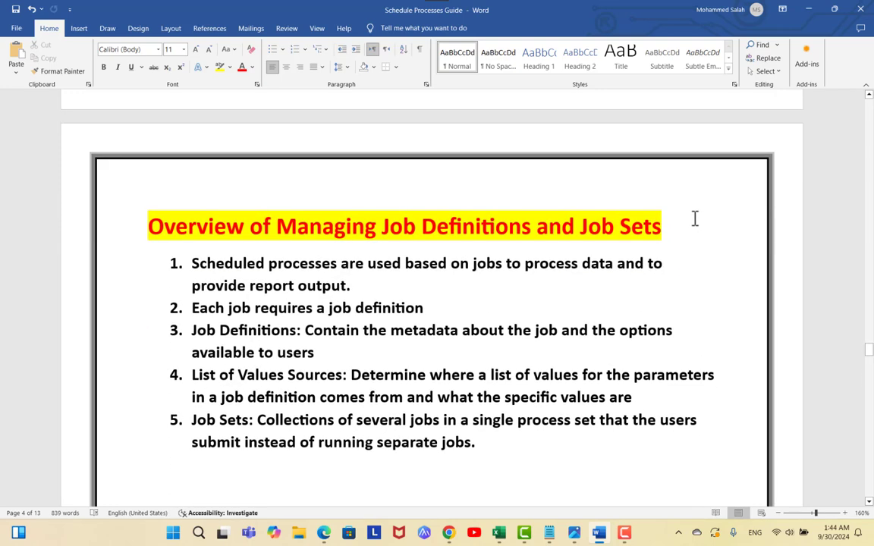